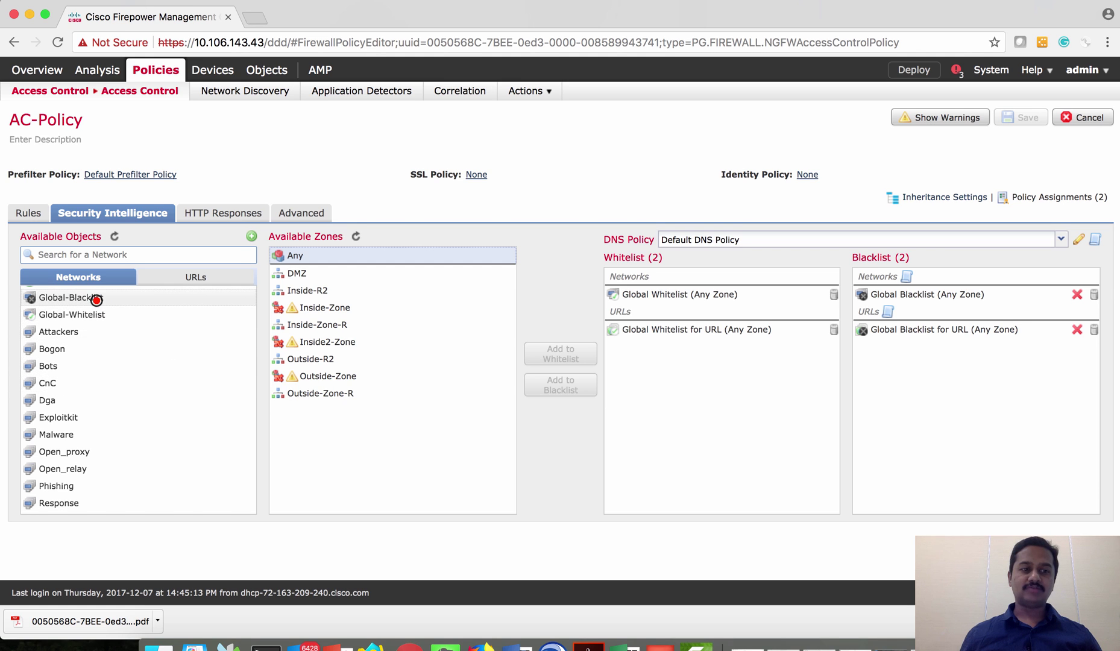
List the URL objects under Available Objects in AC-Policy's Security Intelligence tab.
mouse_move(91, 299)
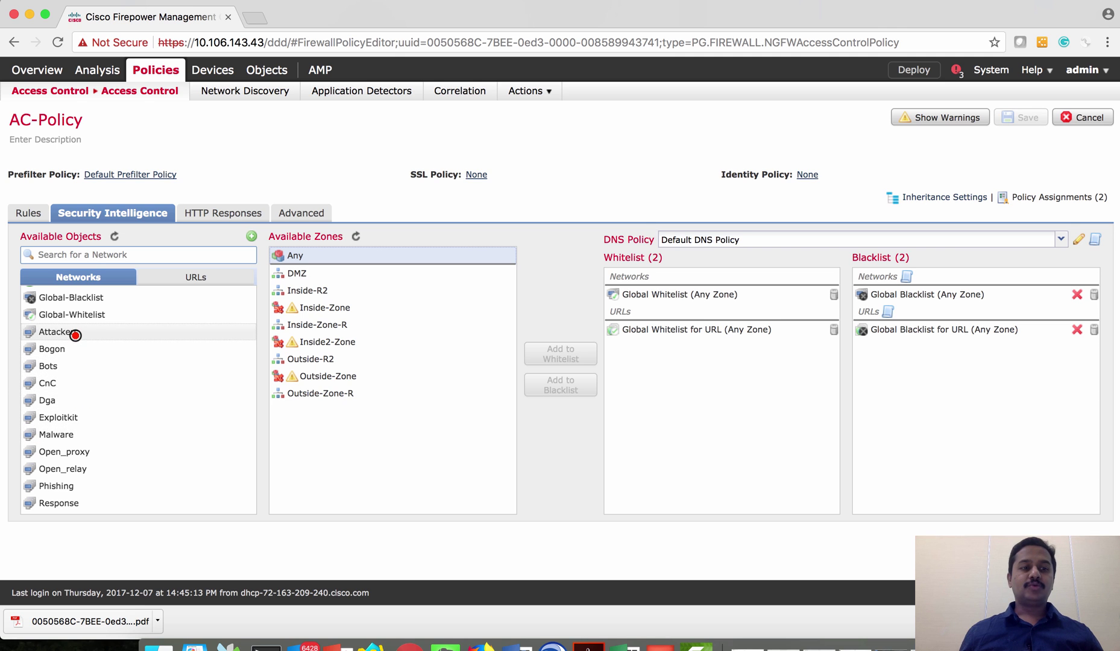
click(182, 276)
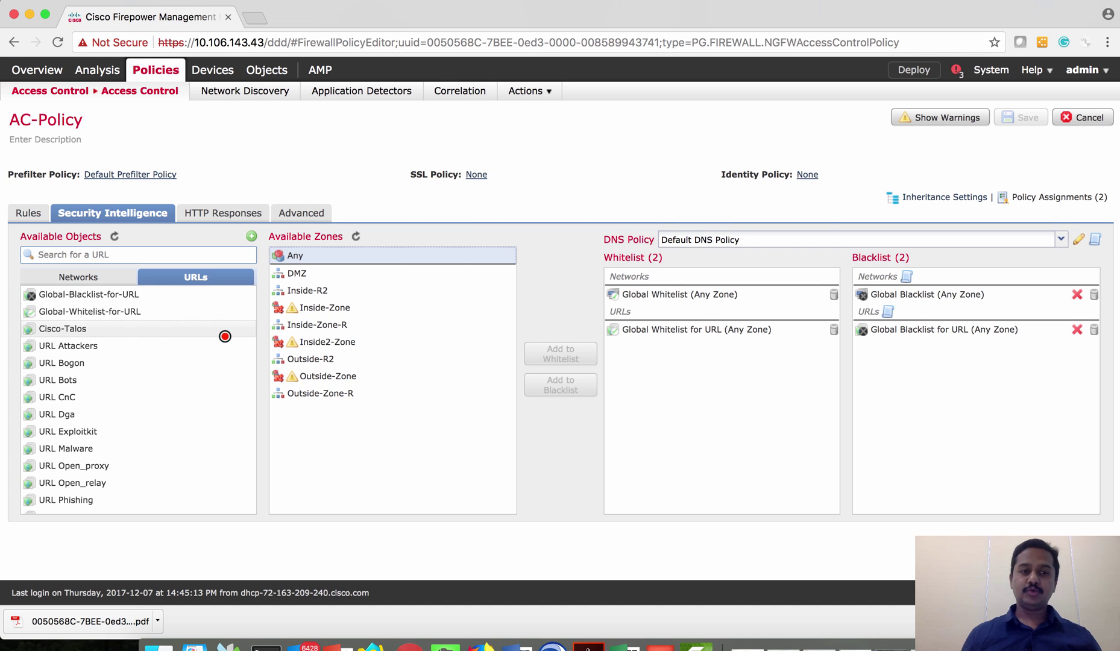
Blacklist the Outside-Host network object and move it above Global Blacklist.
click(87, 278)
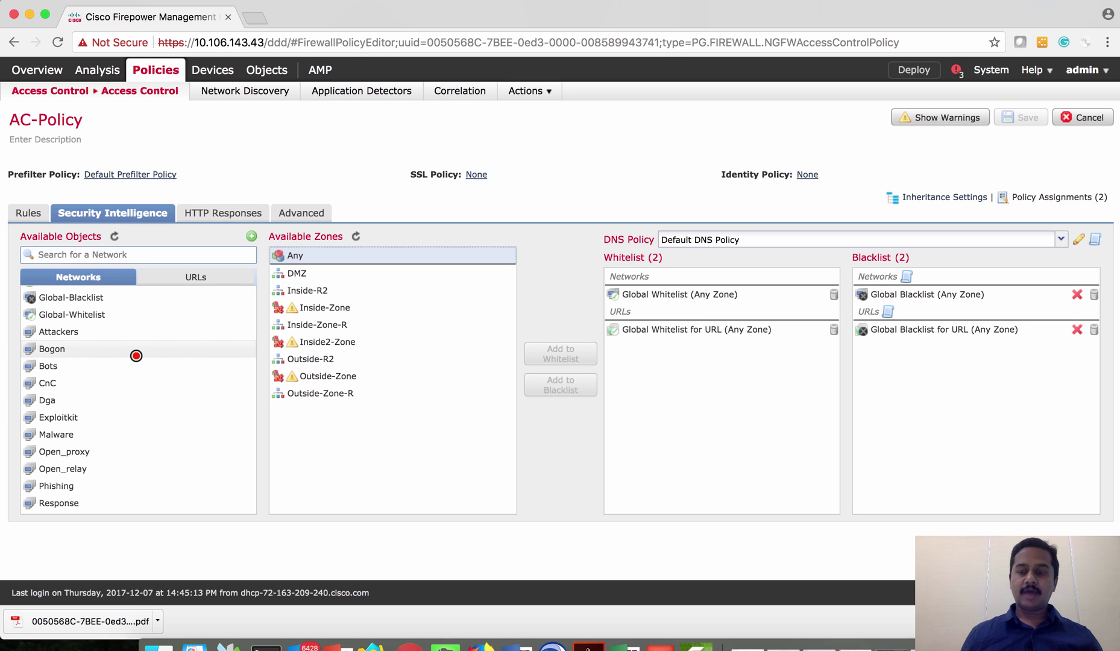
scroll(136, 356, up, 5)
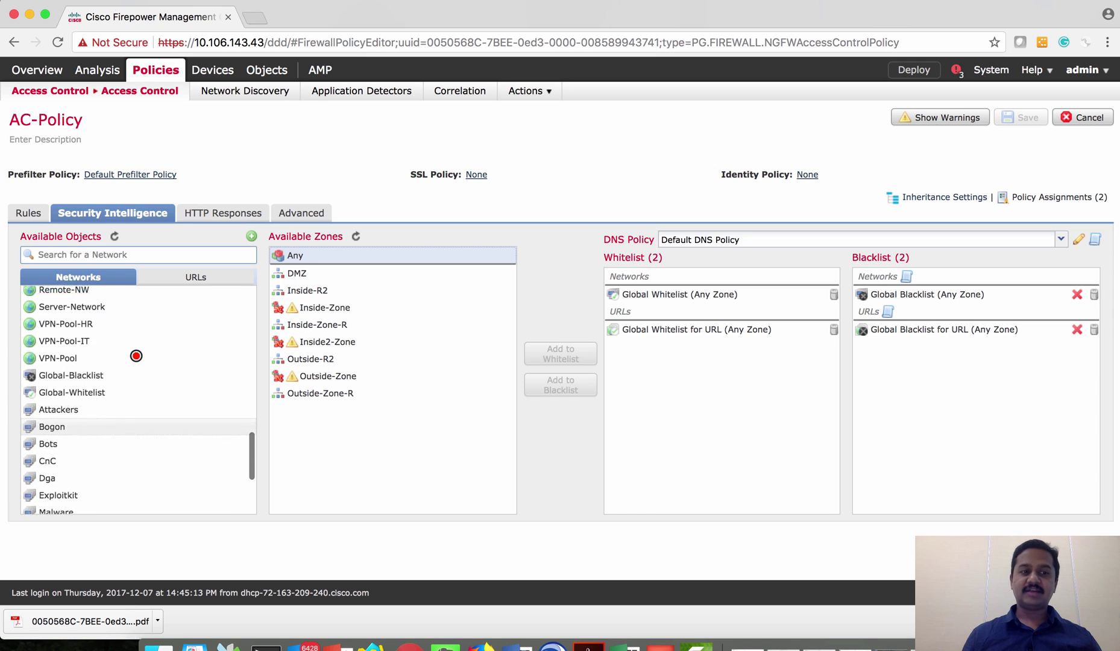
scroll(136, 355, up, 2)
click(108, 356)
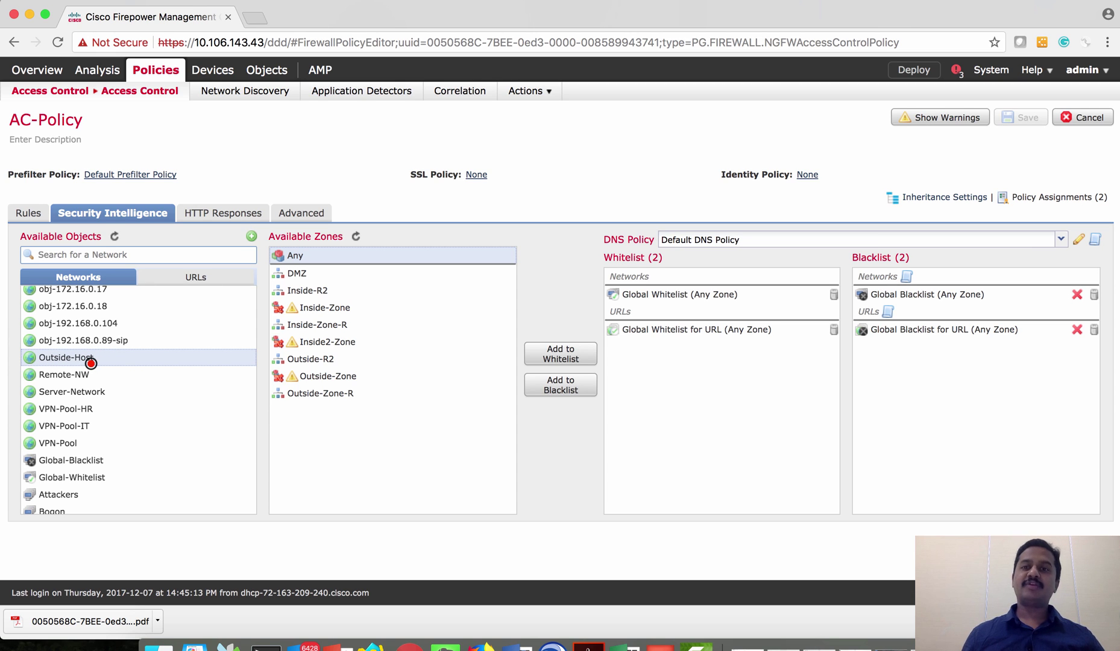
click(564, 384)
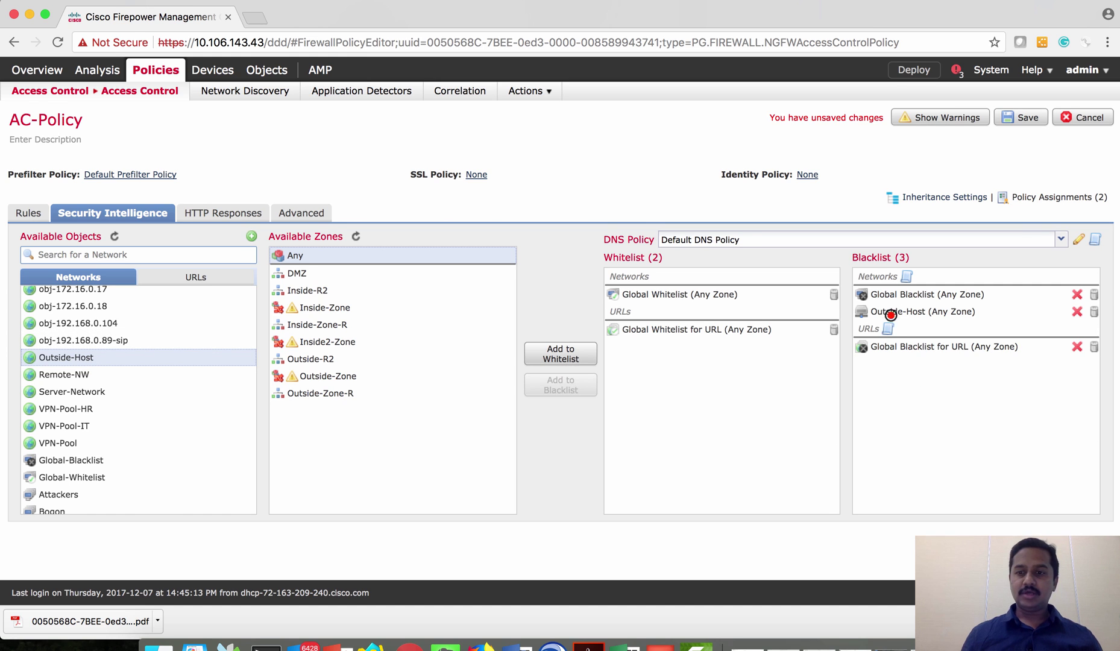
mouse_move(888, 311)
mouse_down()
mouse_move(868, 323)
mouse_move(880, 293)
mouse_up()
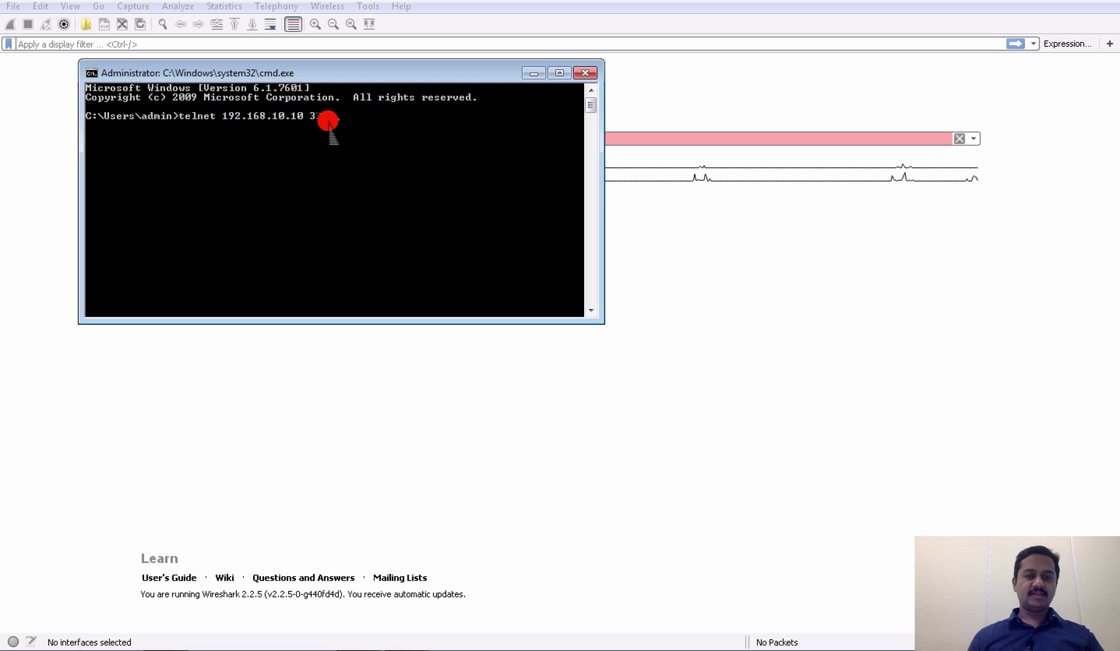
Run telnet 192.168.10.10 3389, then close the blank Telnet window.
key(Return)
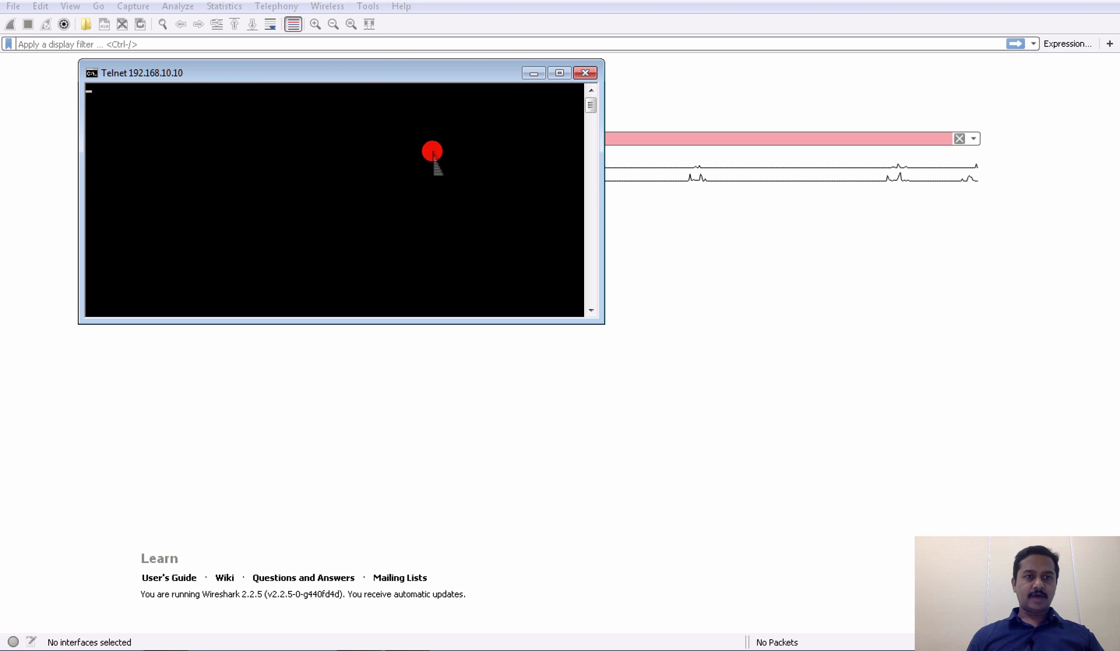
click(588, 73)
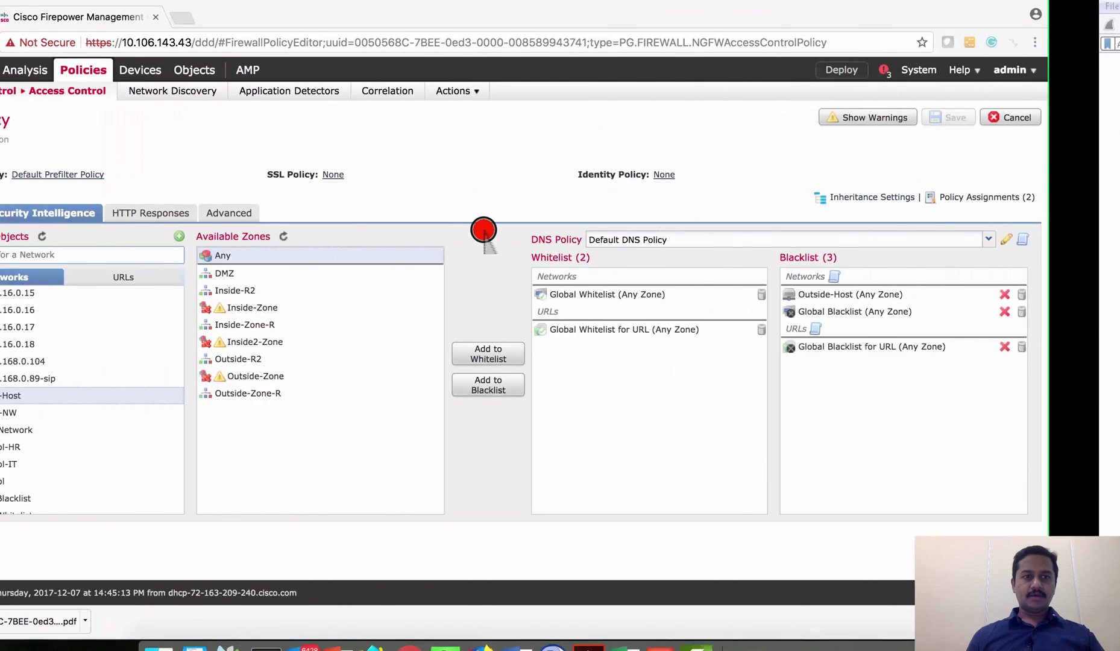
Show Analysis > Connections > Events to see 172.16.10.10 to 192.168.10.10 connections.
mouse_move(105, 74)
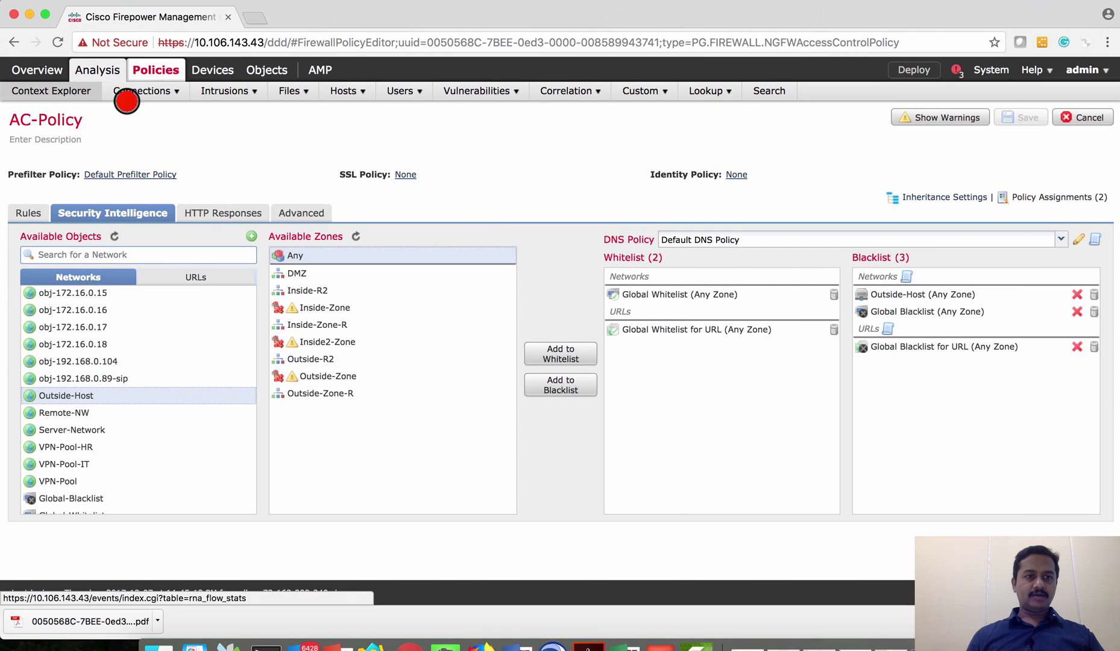
mouse_move(151, 92)
click(150, 112)
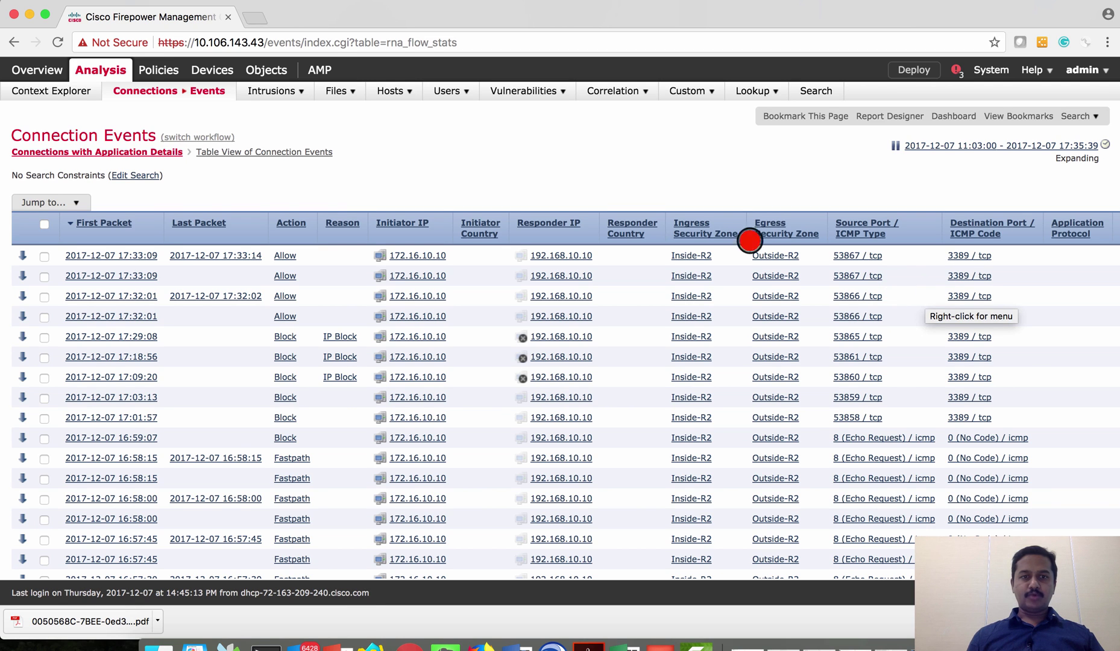
Edit AC-Policy's Security Intelligence settings and bring up the Deploy Policies dialog.
mouse_move(57, 91)
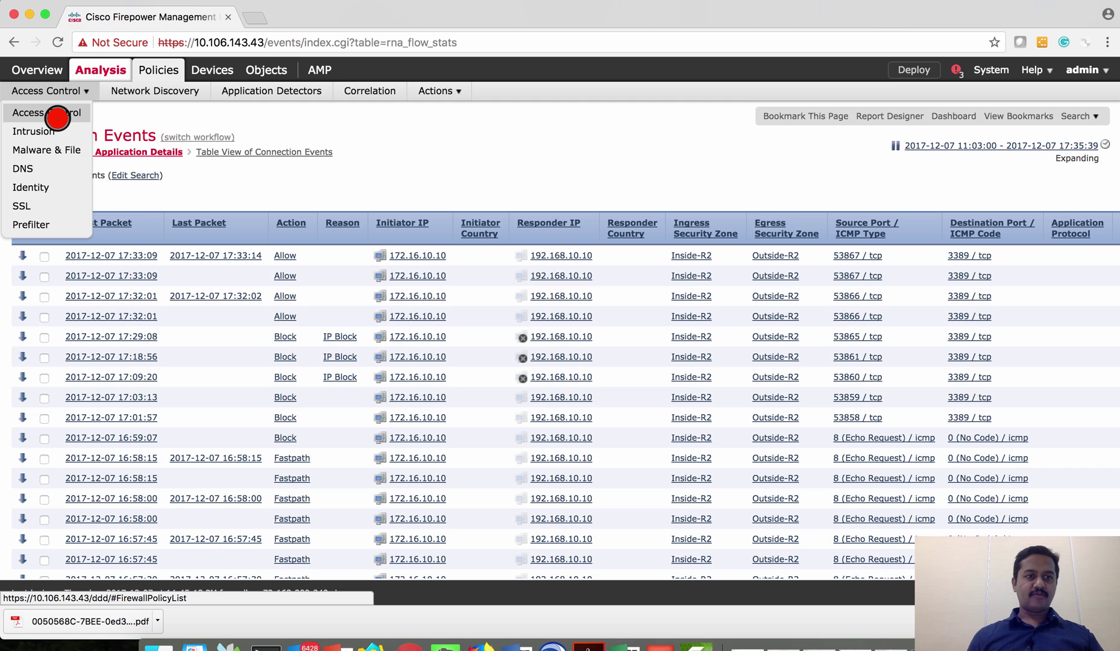
click(57, 116)
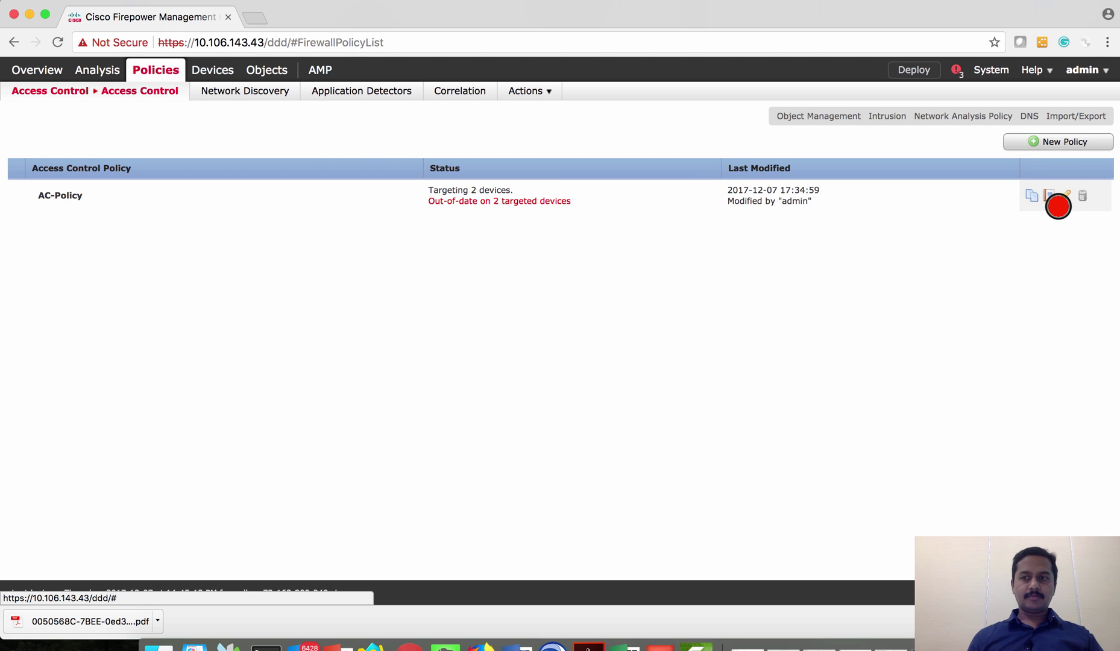
click(1060, 197)
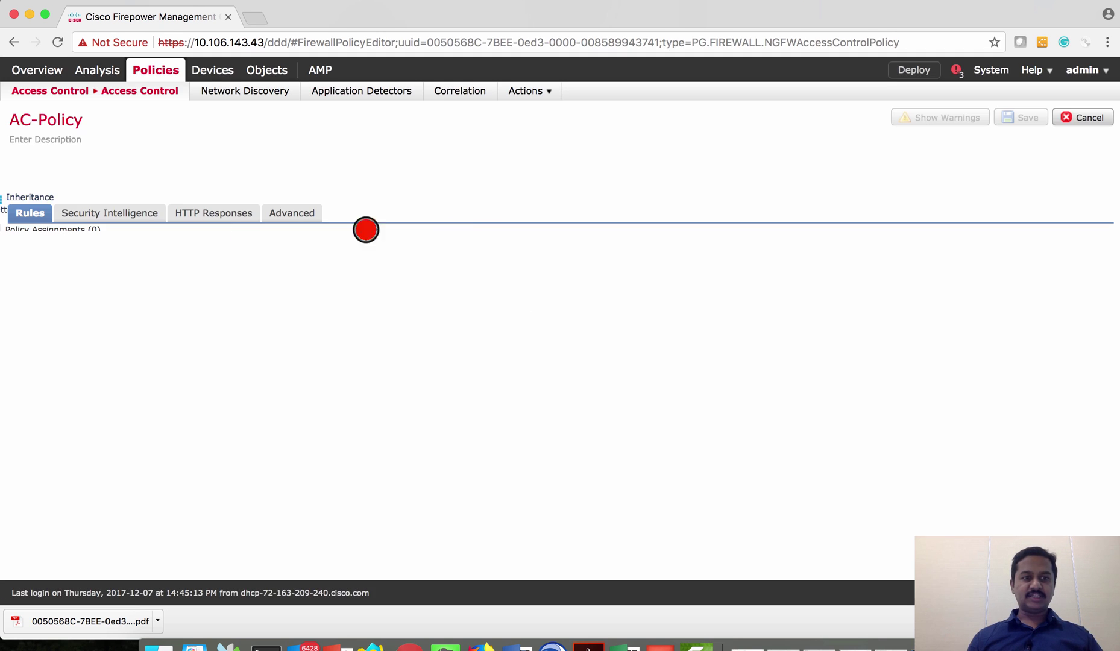
click(123, 211)
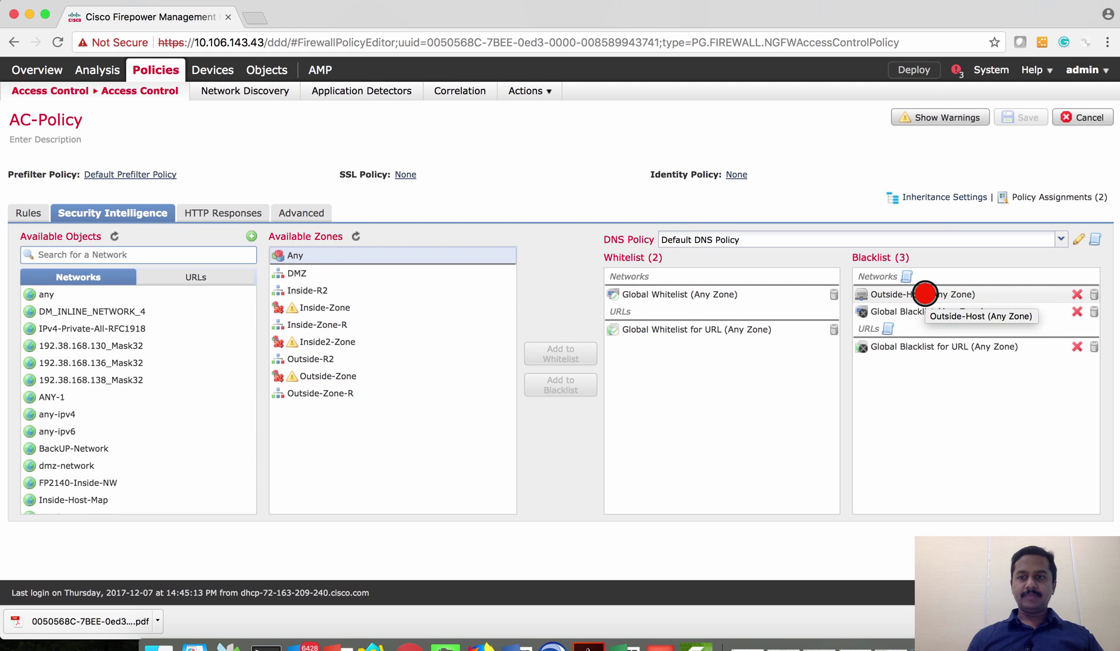
click(914, 69)
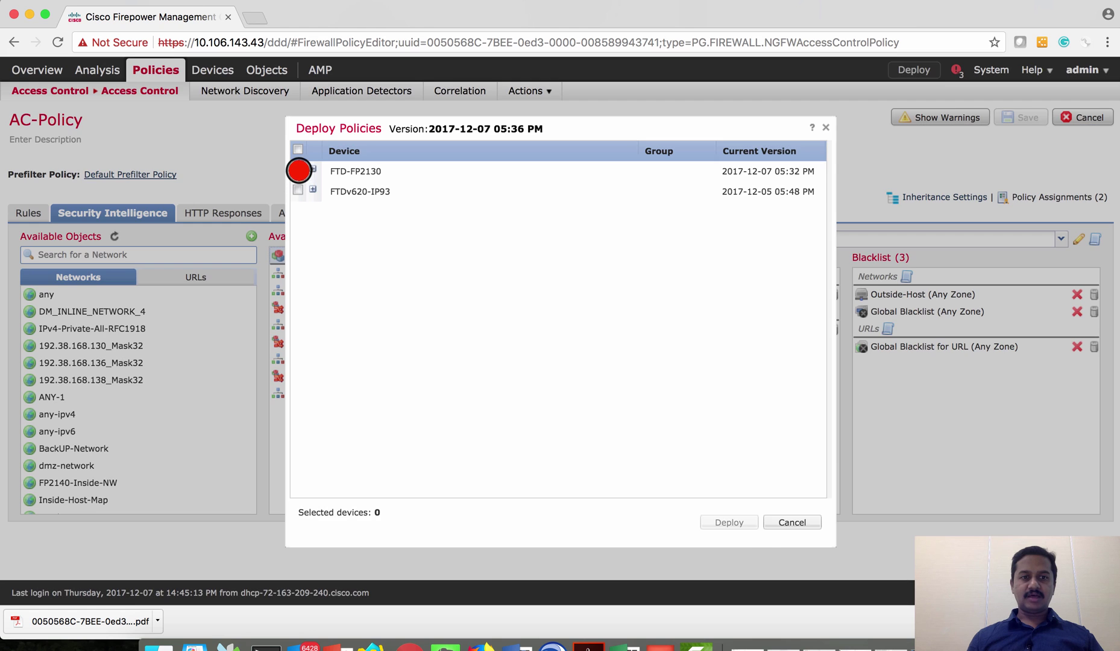
Deploy the policy changes to FTD-FP2130 and dismiss the deployment status panel.
click(298, 170)
click(727, 511)
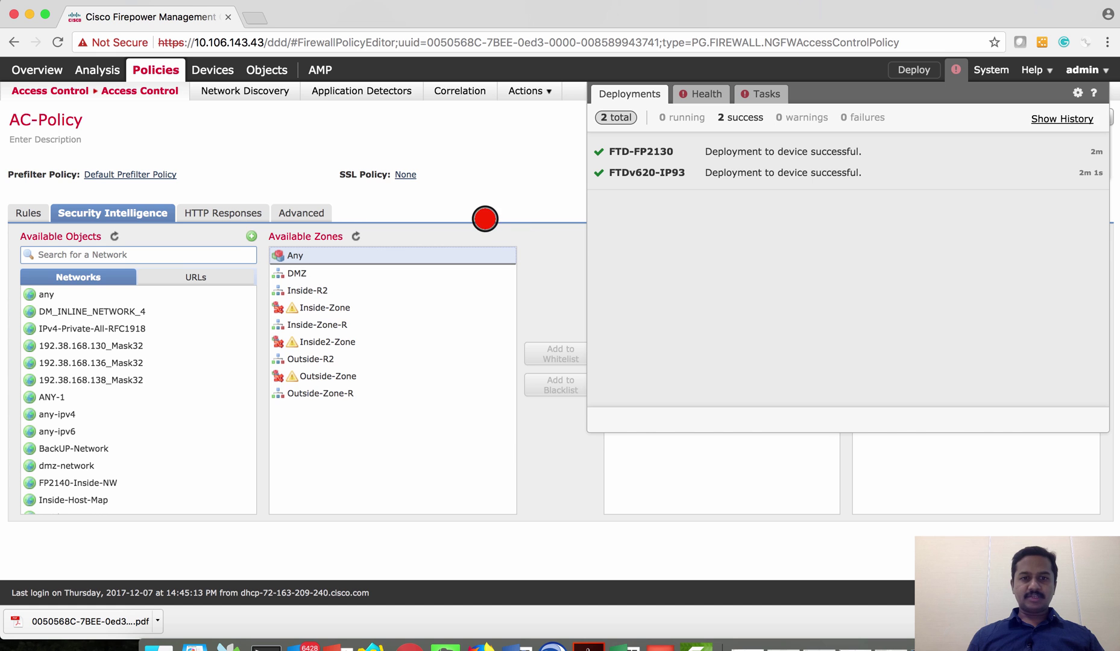
click(485, 196)
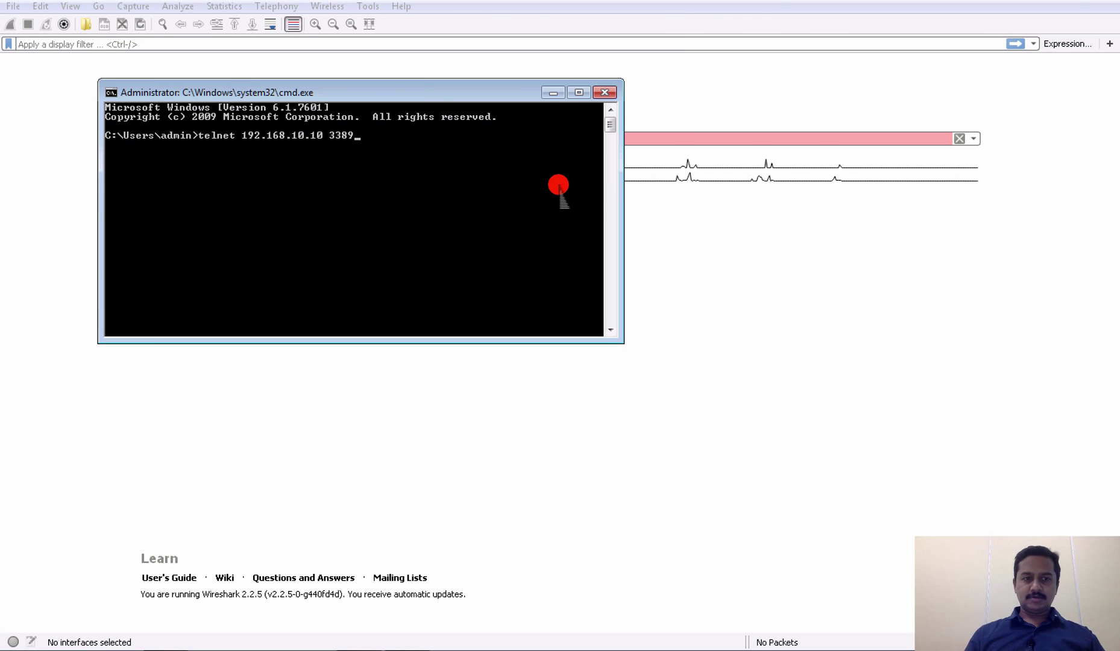
Rerun telnet 192.168.10.10 3389 from the Command Prompt.
key(Return)
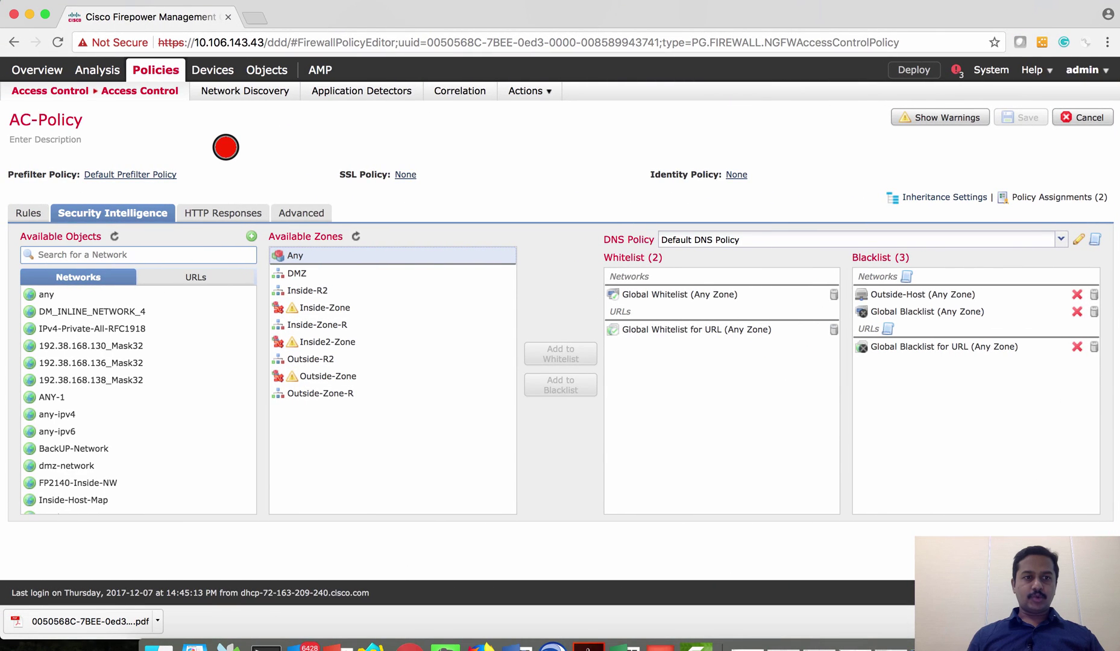
Show Connection Events to find the new 17:36:14 IP Block entry on 3389/tcp.
mouse_move(103, 65)
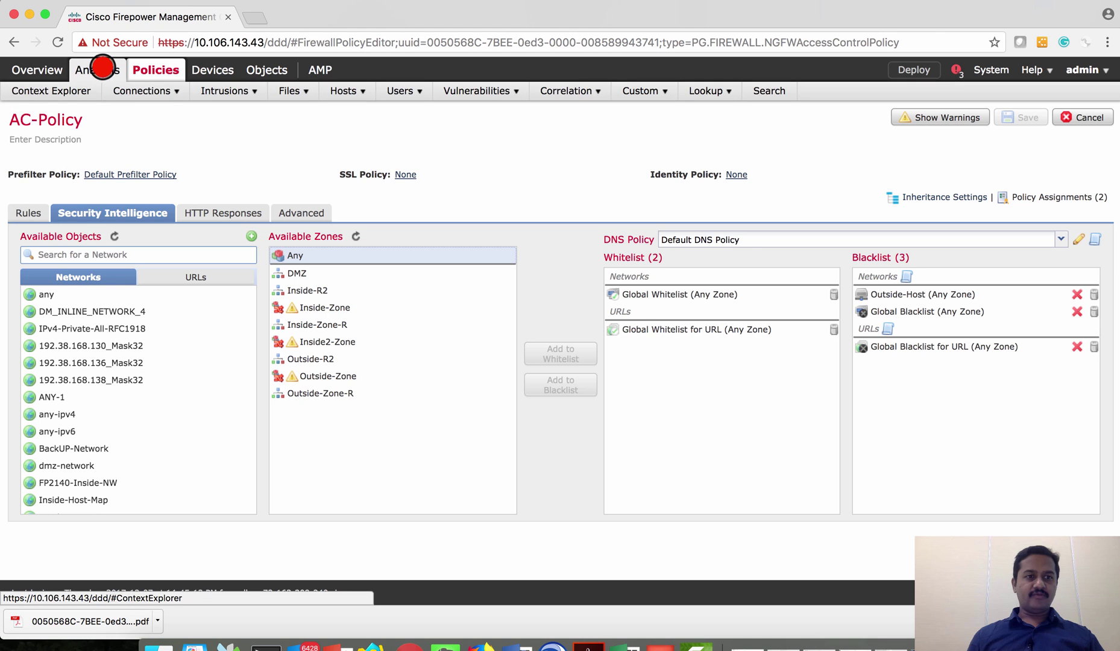
mouse_move(130, 91)
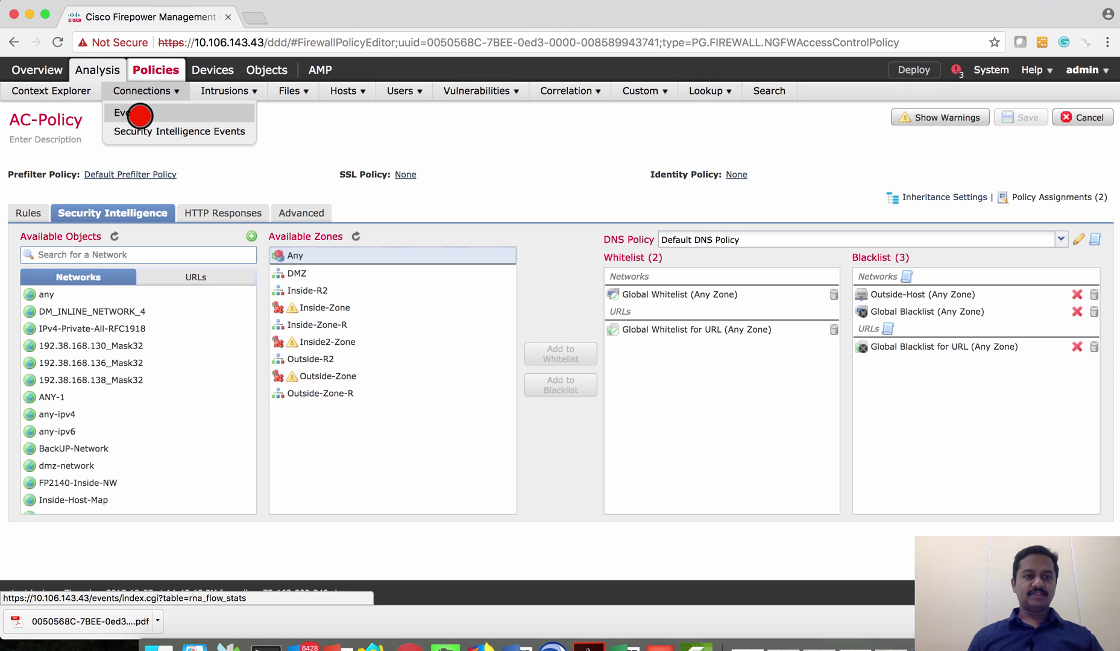
click(139, 114)
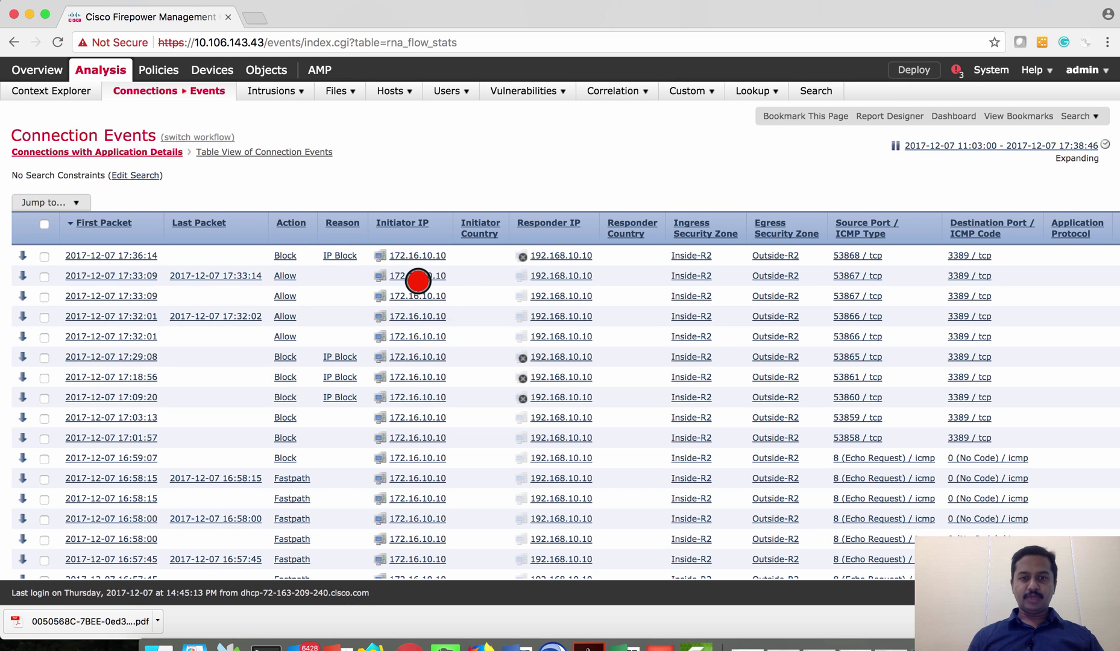
Show Security Intelligence Events listing the four blocked Outside-Host connections.
mouse_move(142, 91)
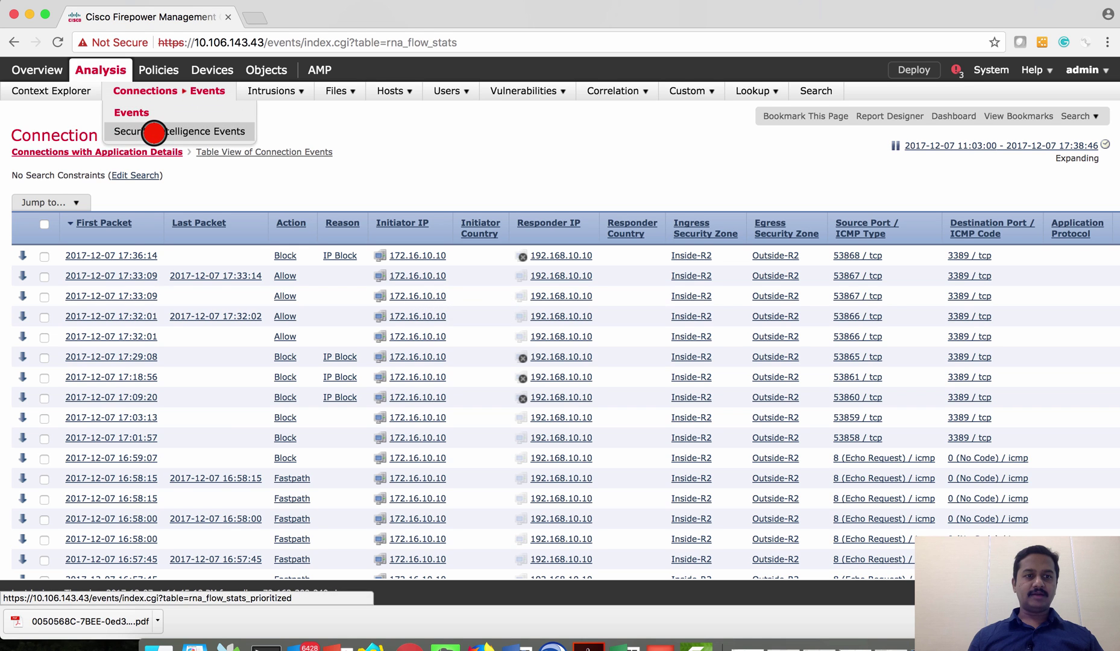
click(154, 132)
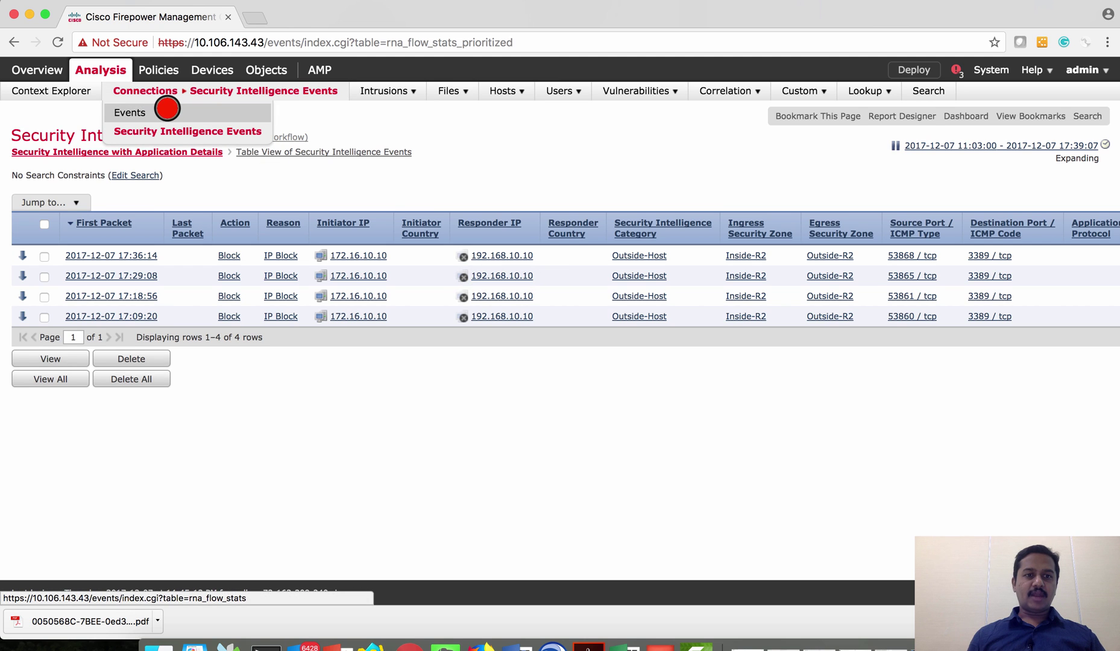
Go to Devices > Device Management to list FTD-FP2130 and FTDv620-IP93.
mouse_move(205, 71)
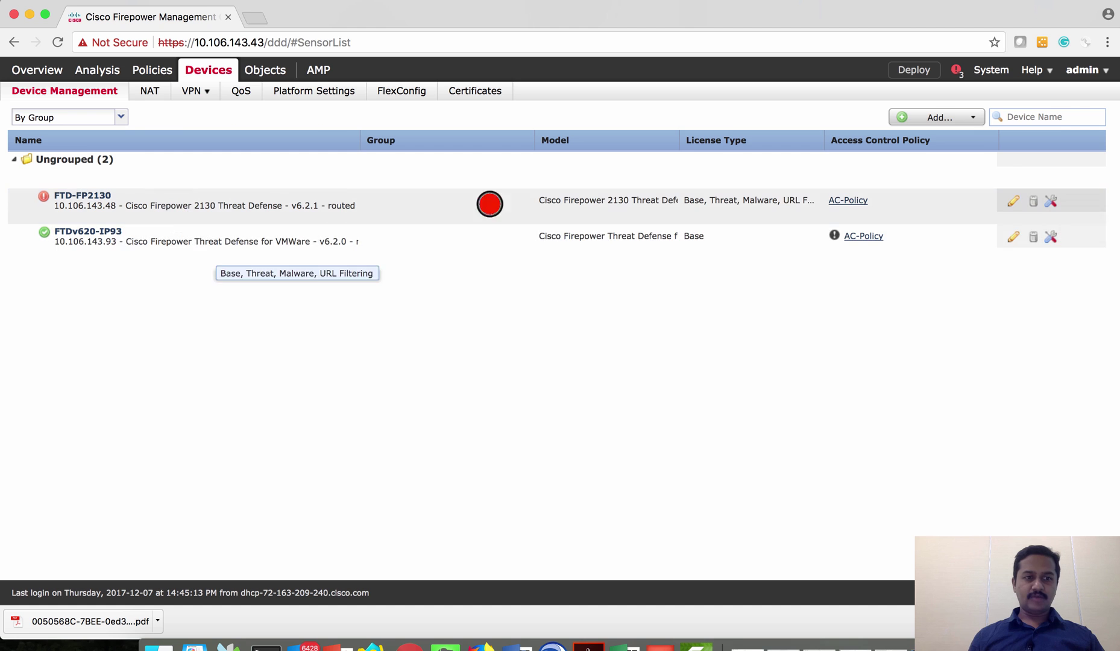
Open Advanced Troubleshooting for FTD-FP2130 and go to Capture w/Trace.
click(1052, 201)
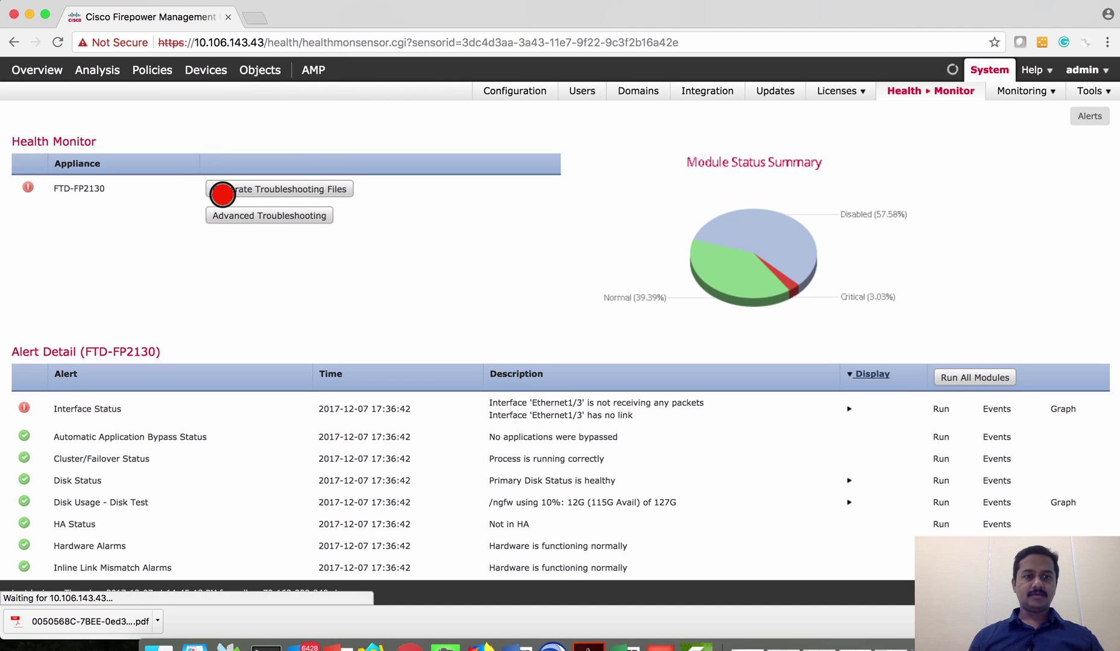
click(254, 218)
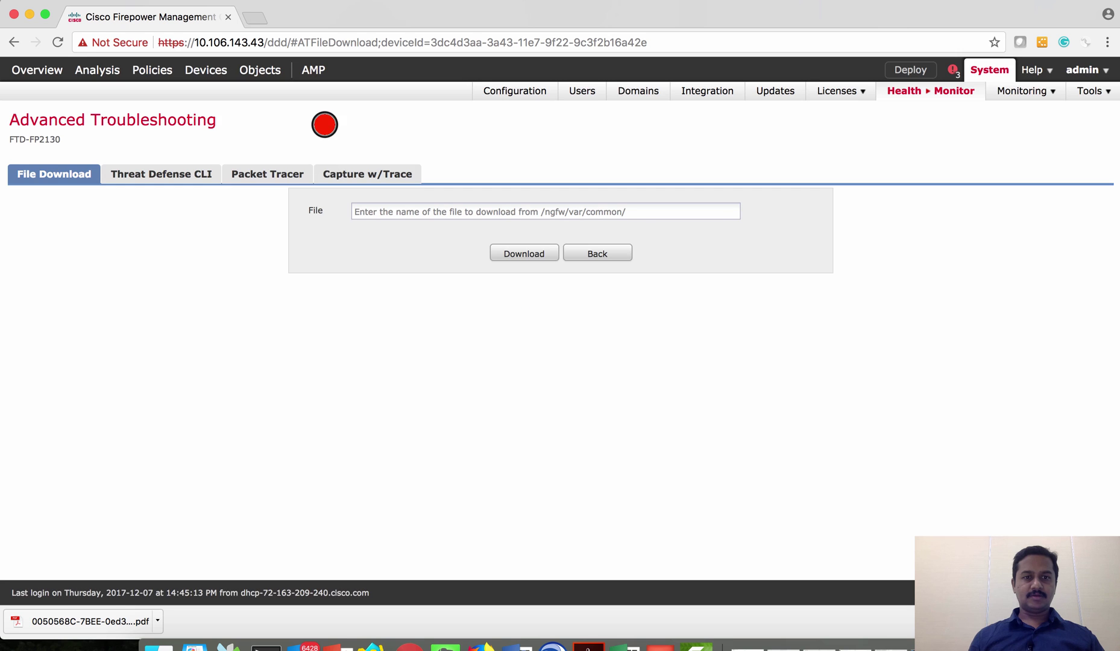
click(359, 173)
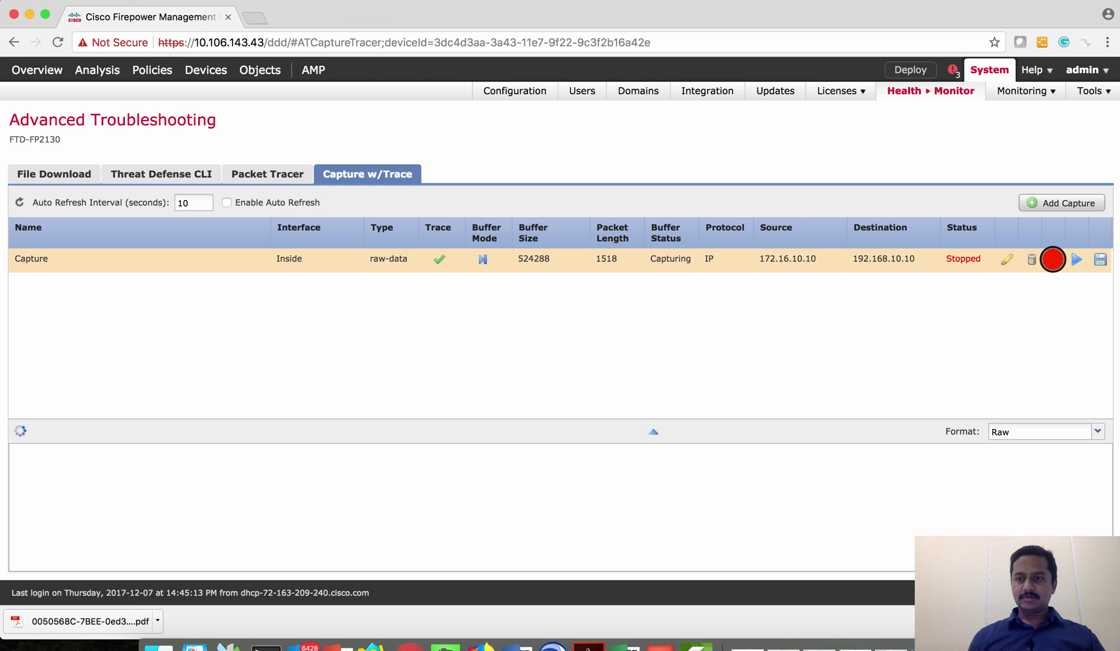
Clear the old capture's buffer, delete that capture, and start a new one.
click(1053, 259)
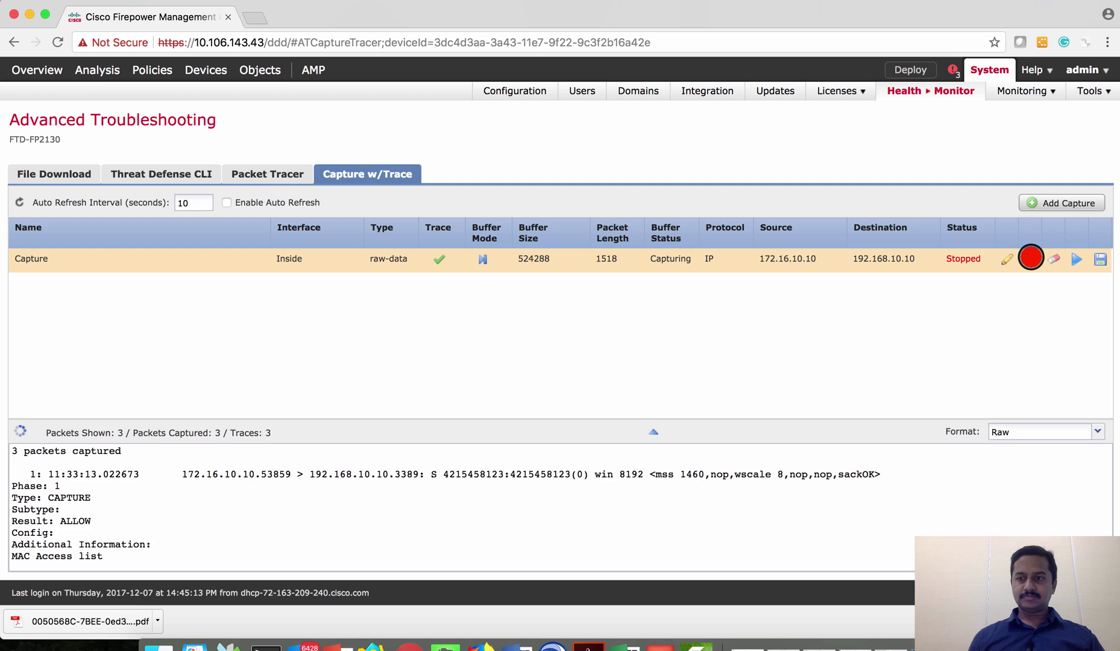
click(1031, 258)
click(541, 356)
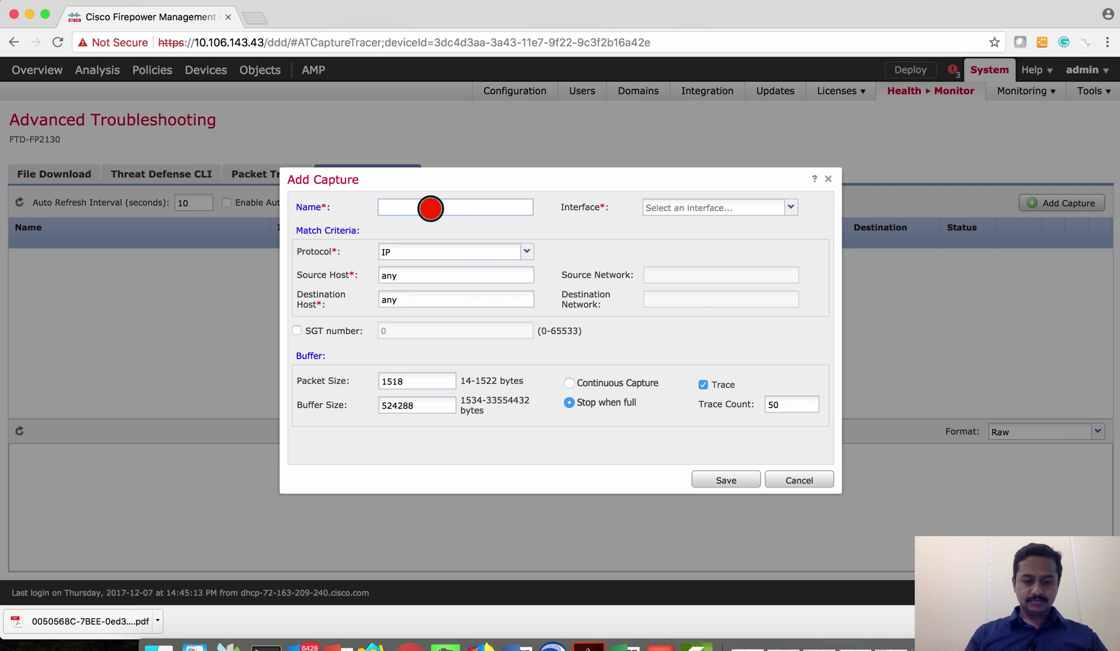
Save traced capture 'Capture' on Inside for host 172.16.10.10 to 192.168.10.10.
click(430, 208)
text(Capture)
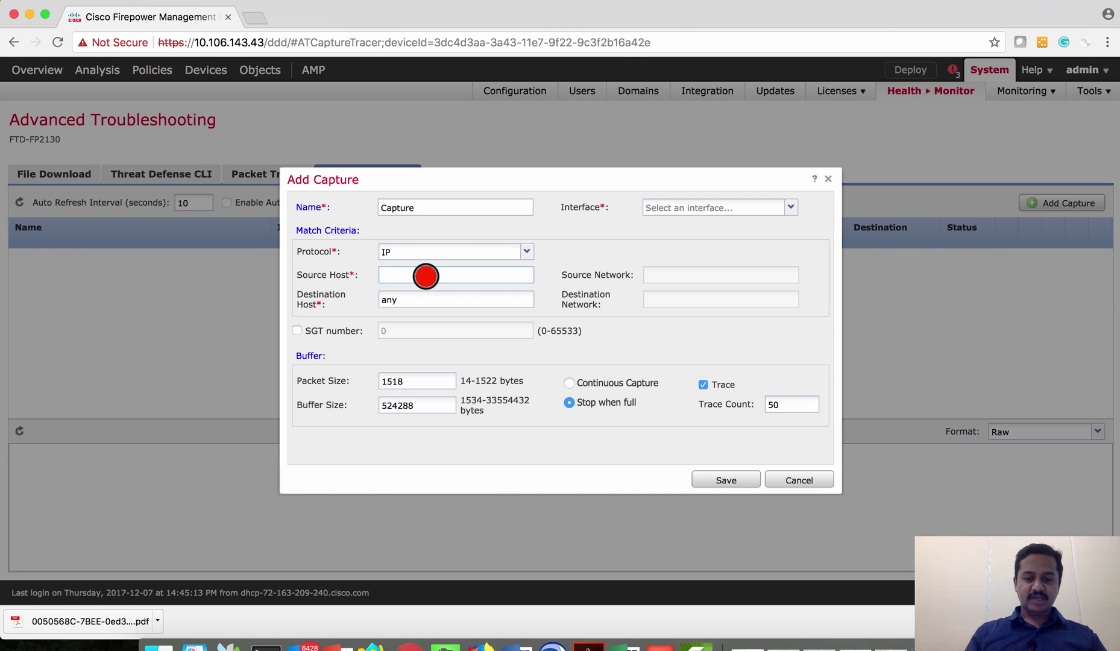
text(172.168.10)
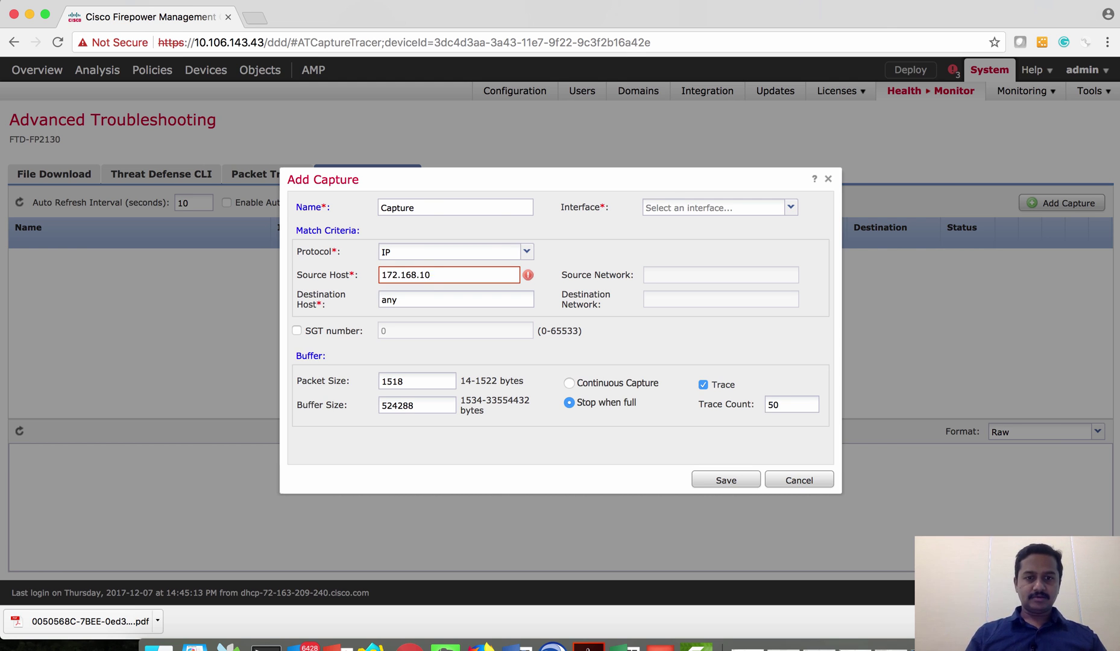
click(673, 300)
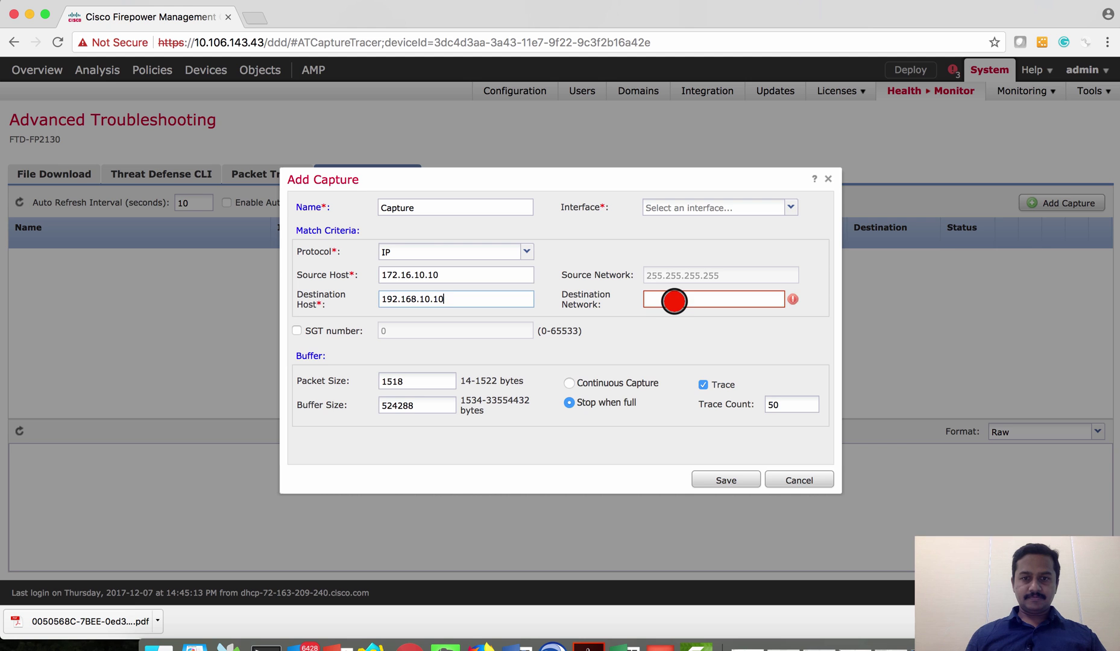
click(488, 316)
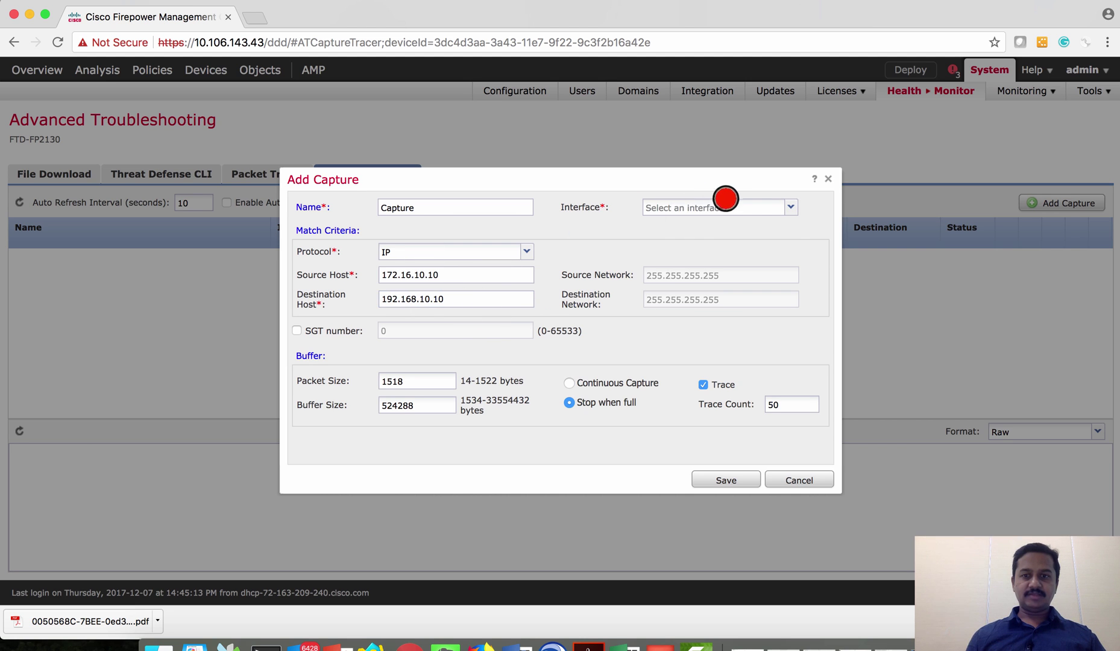
click(782, 205)
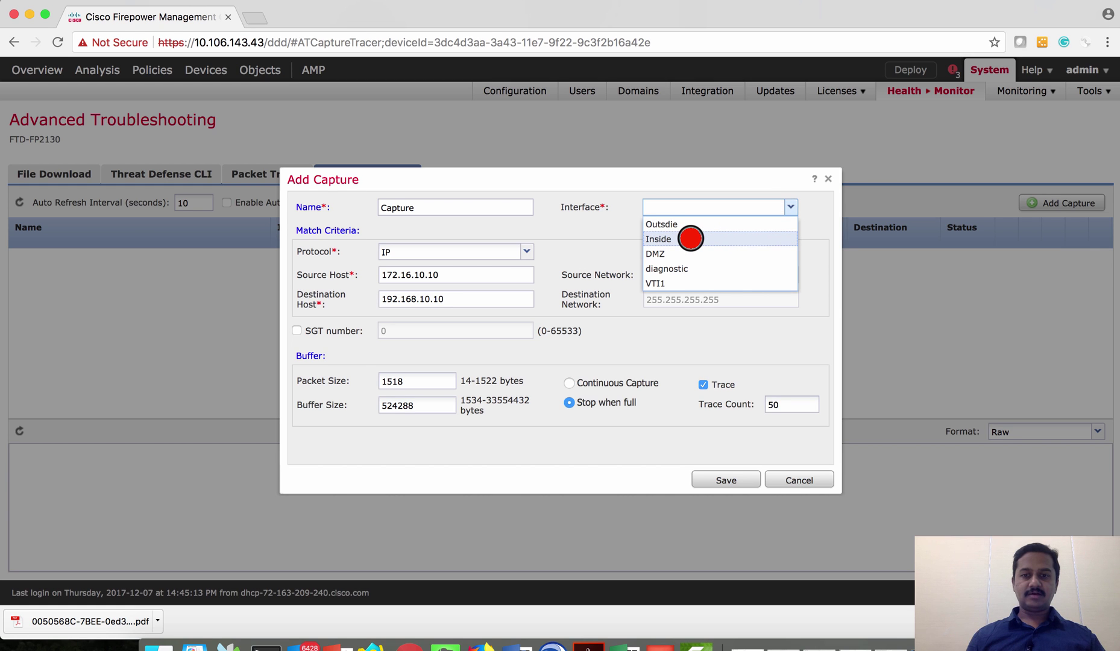
click(691, 238)
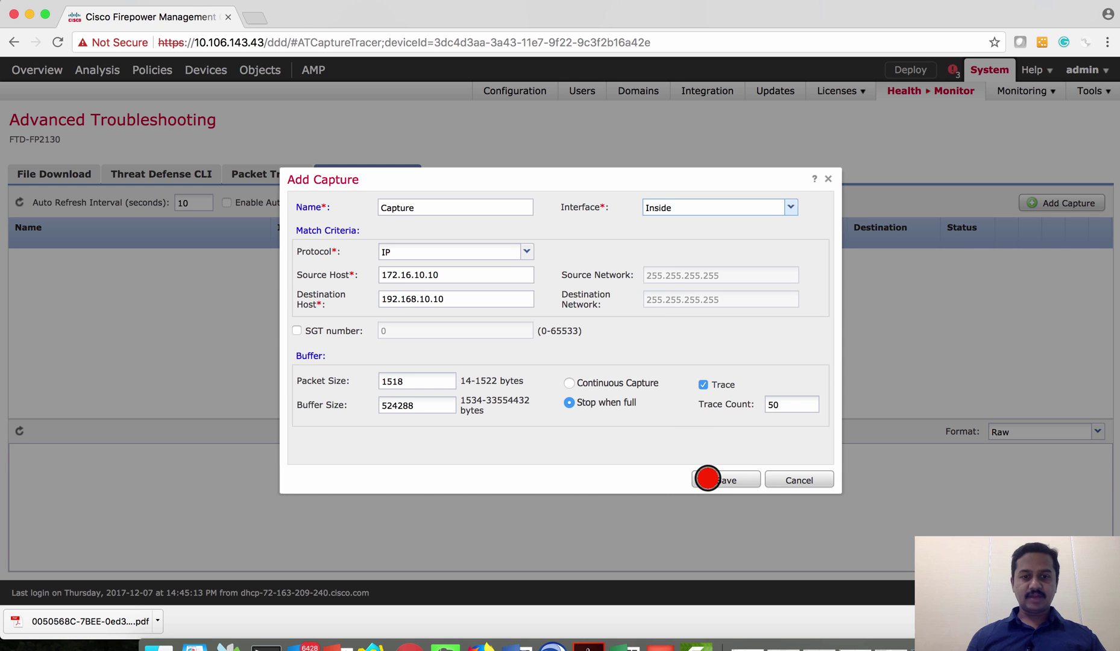
click(711, 481)
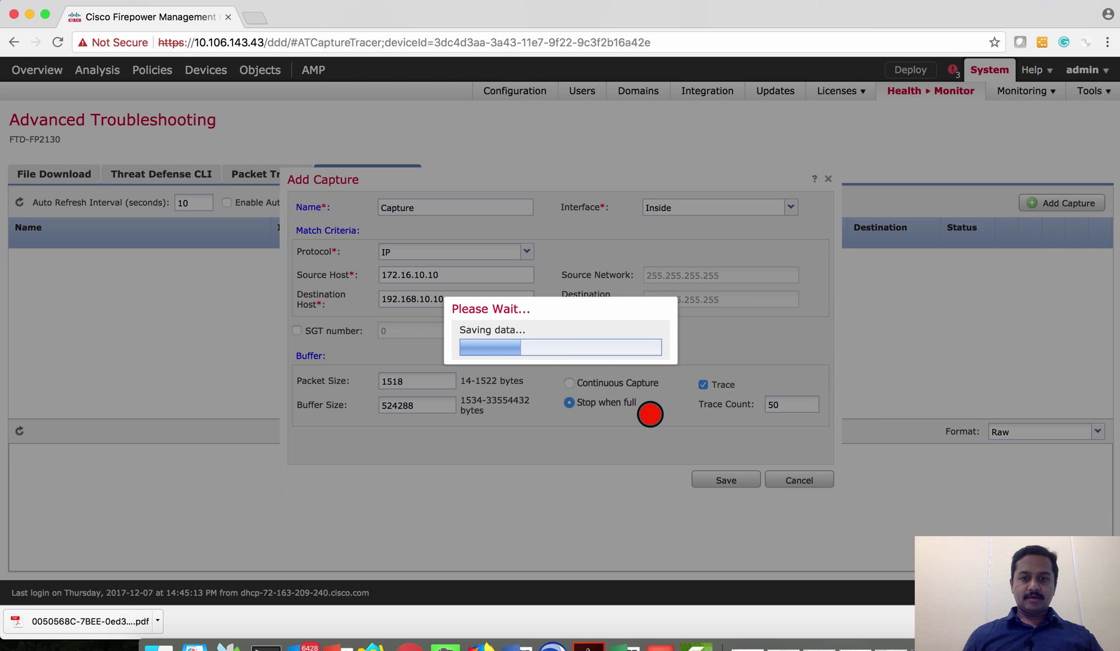
Rerun 'telnet 192.168.10.10 3389' on the Windows machine, then return to Firepower.
key(ctrl+Right)
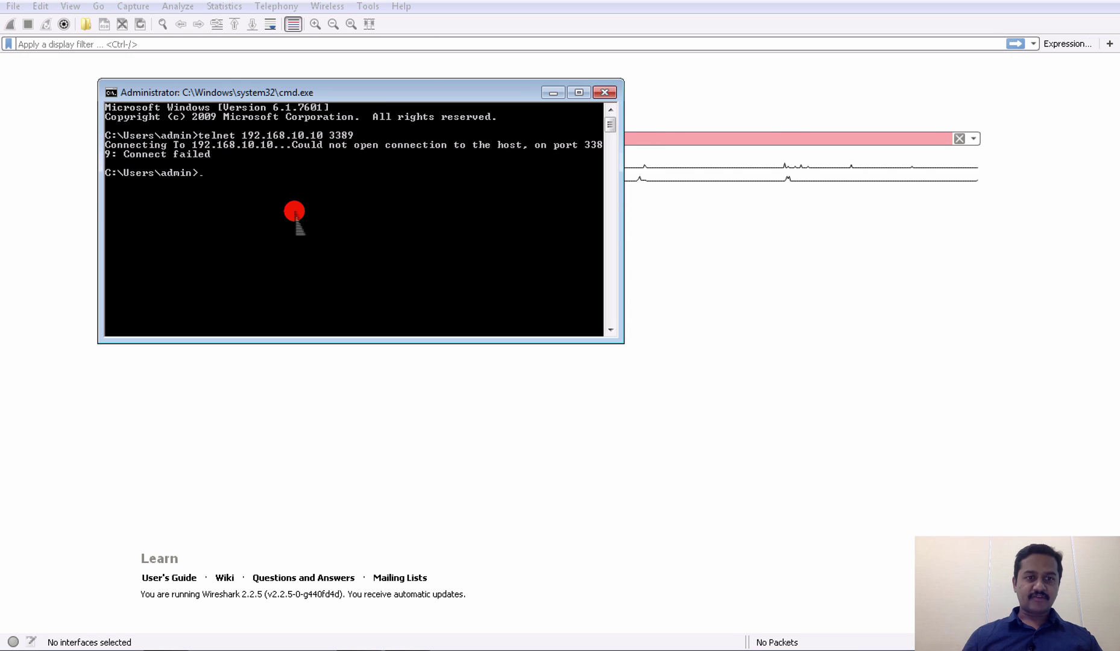
key(Up)
key(Return)
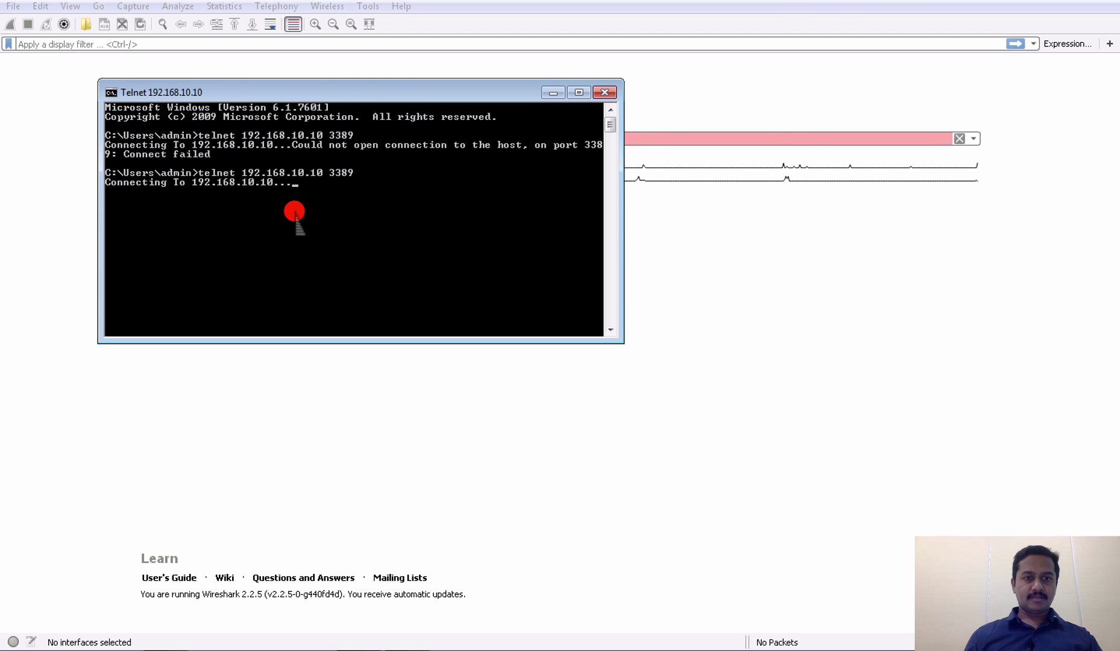
key(ctrl+Left)
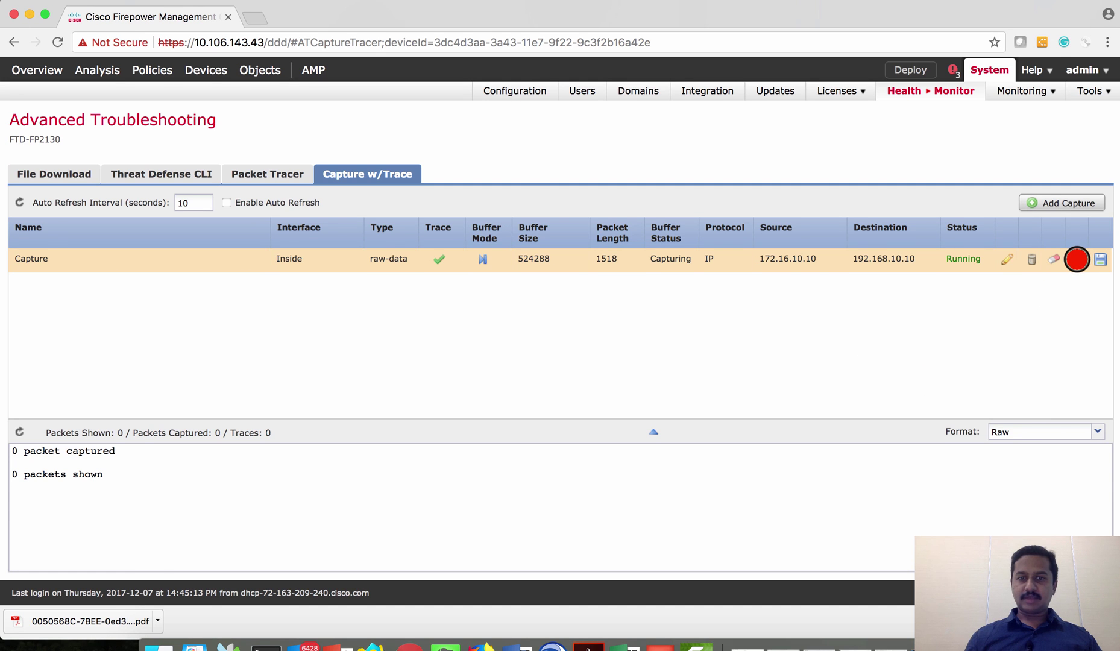
Stop the capture and inspect both traced packets from 172.16.10.10 to 192.168.10.10:3389.
click(1076, 259)
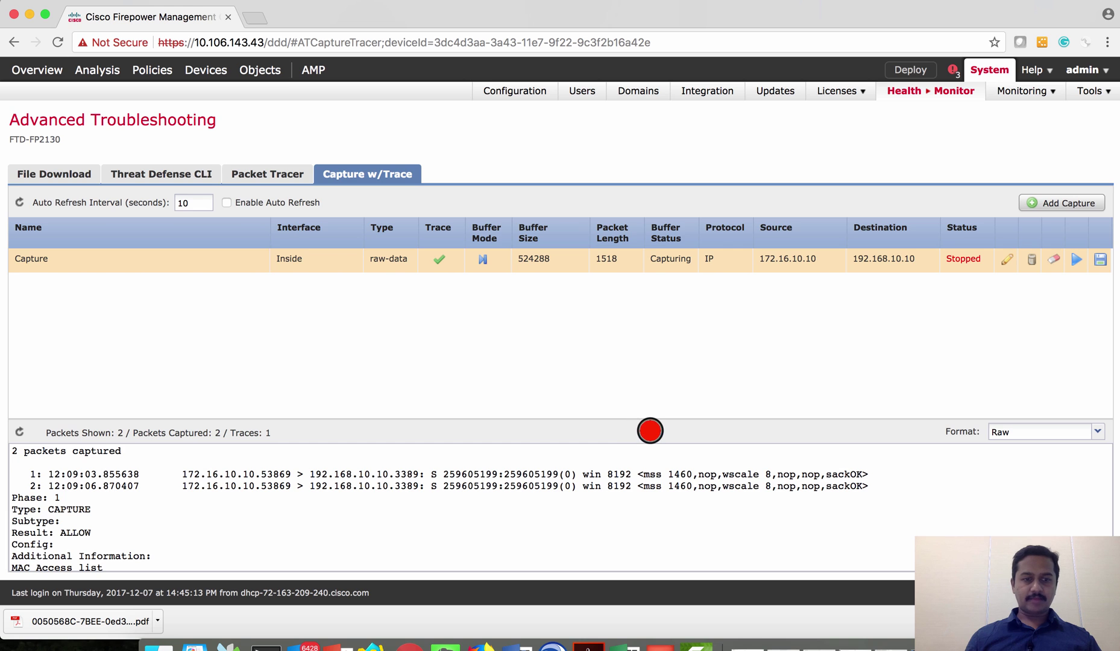
click(650, 430)
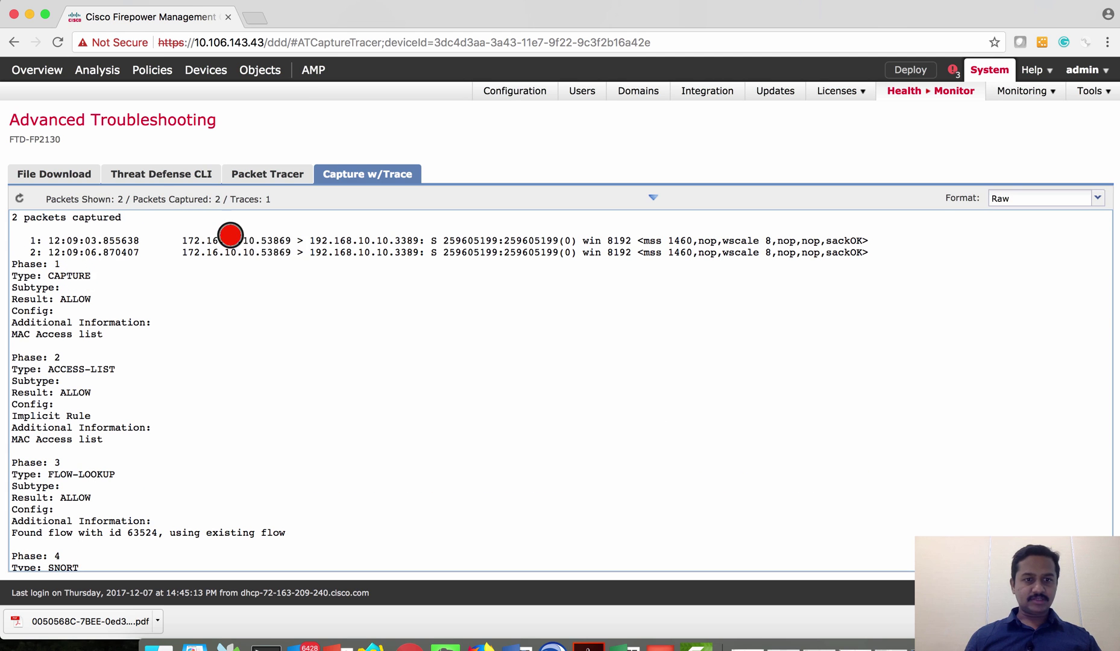
drag(183, 240, 261, 237)
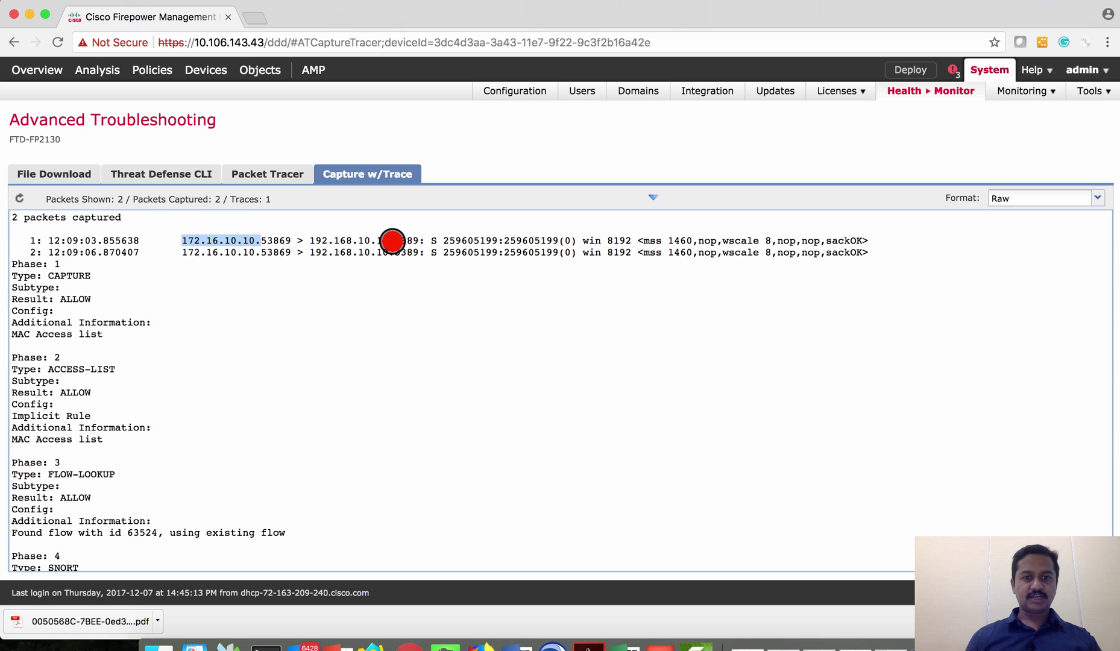
drag(419, 240, 392, 240)
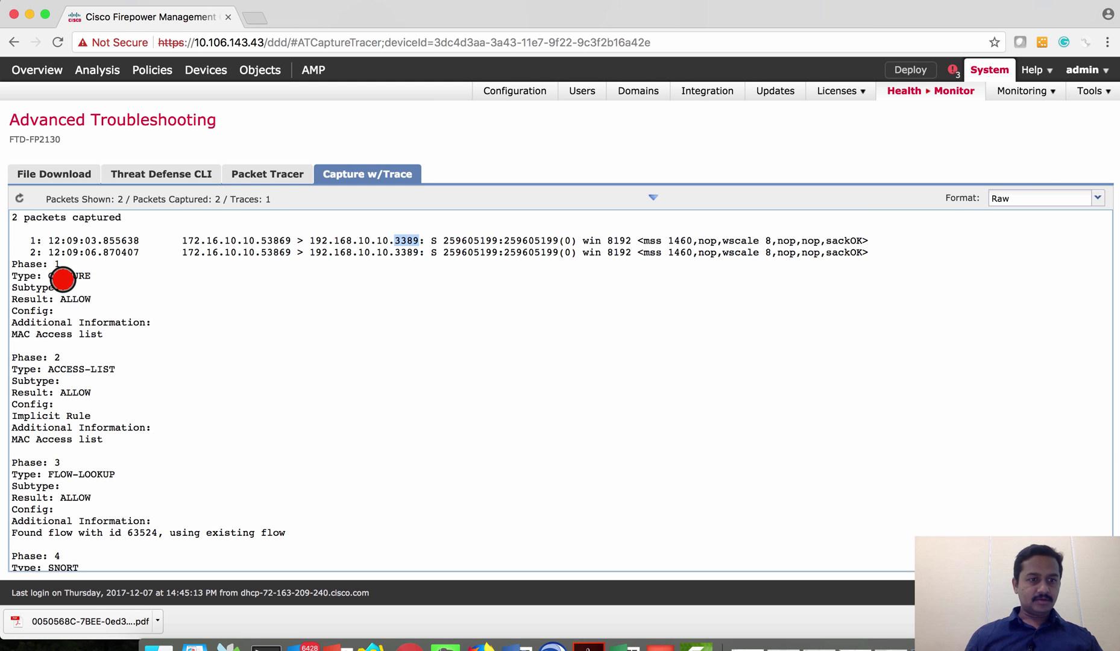
Scroll to Phase 4 SNORT and highlight Result: DROP and the black-list Snort verdict.
scroll(72, 342, down, 3)
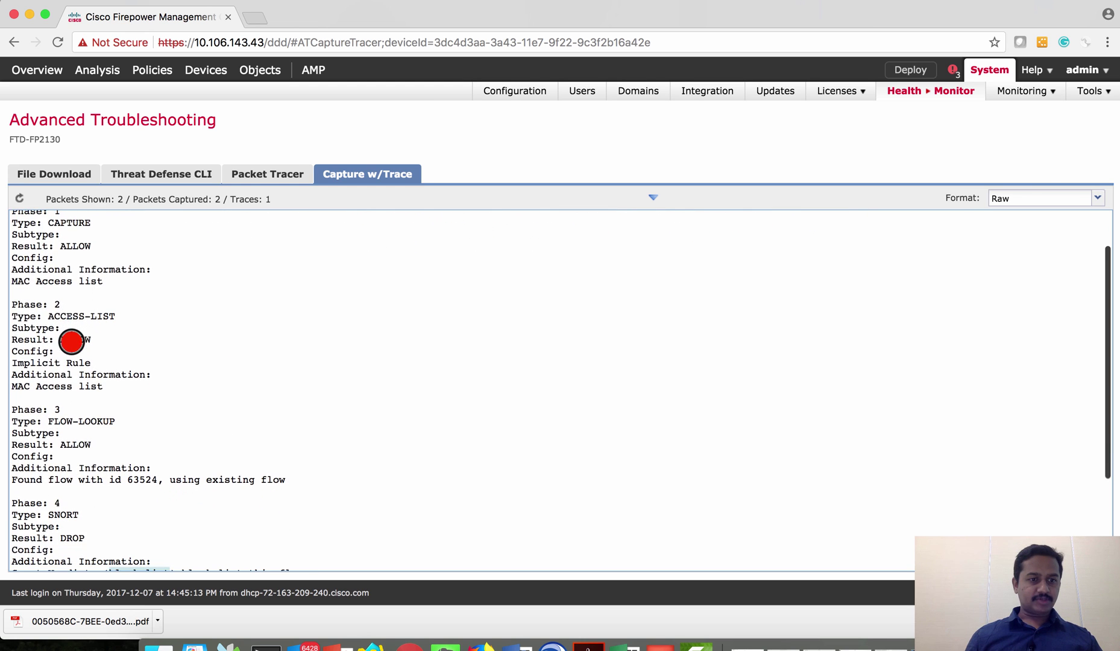
scroll(74, 362, down, 3)
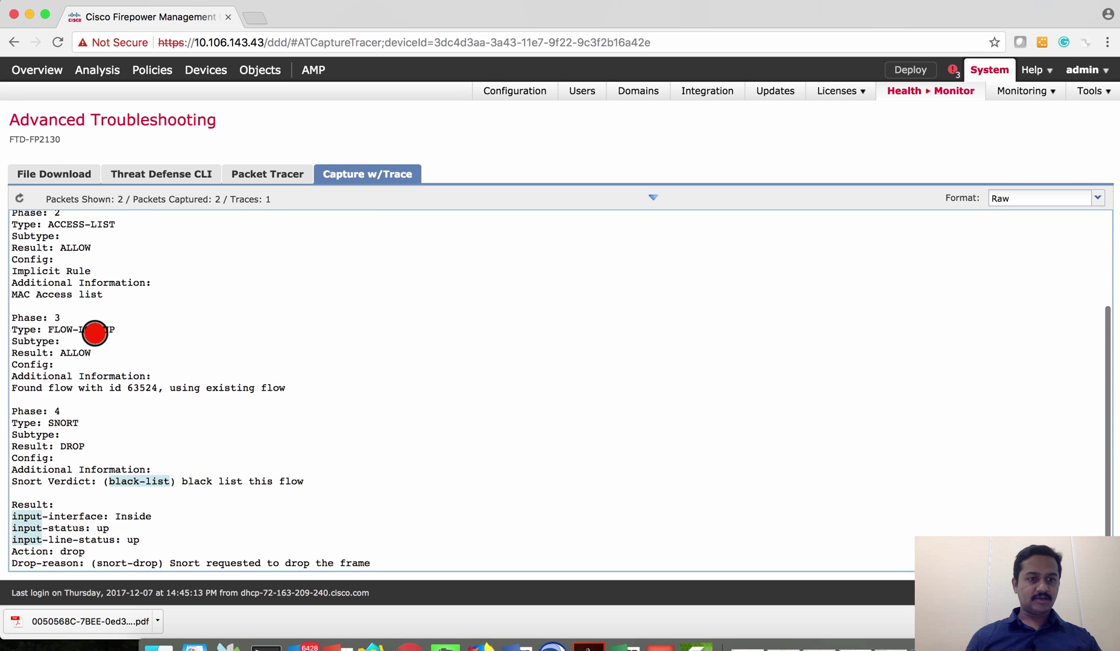
scroll(87, 387, down, 2)
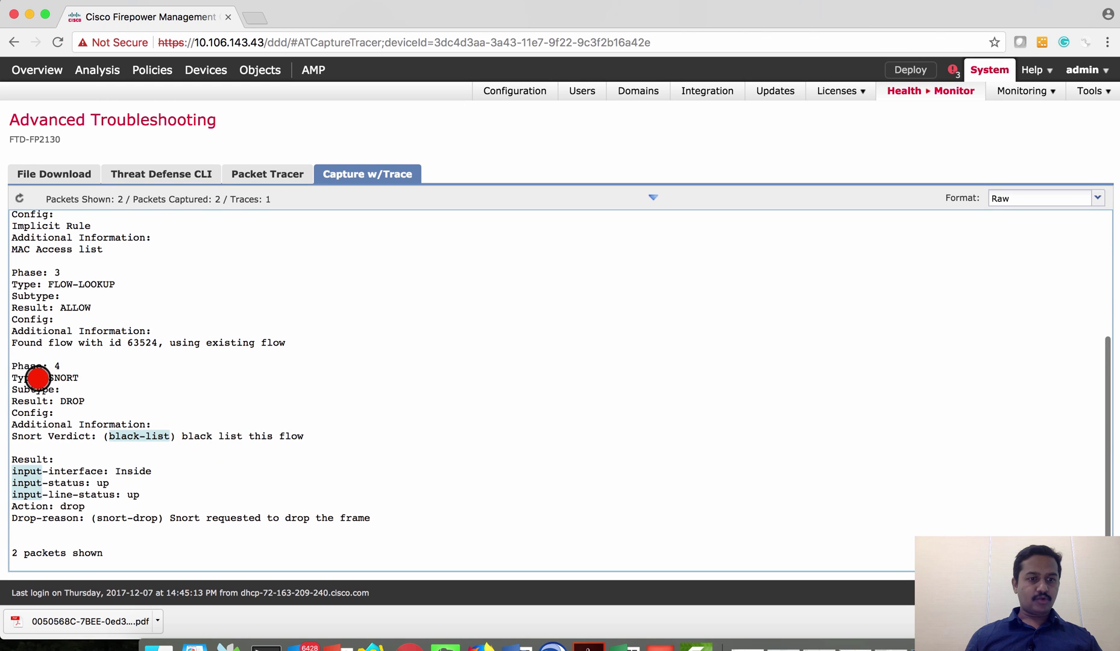
right_click(27, 366)
click(256, 390)
drag(87, 399, 18, 396)
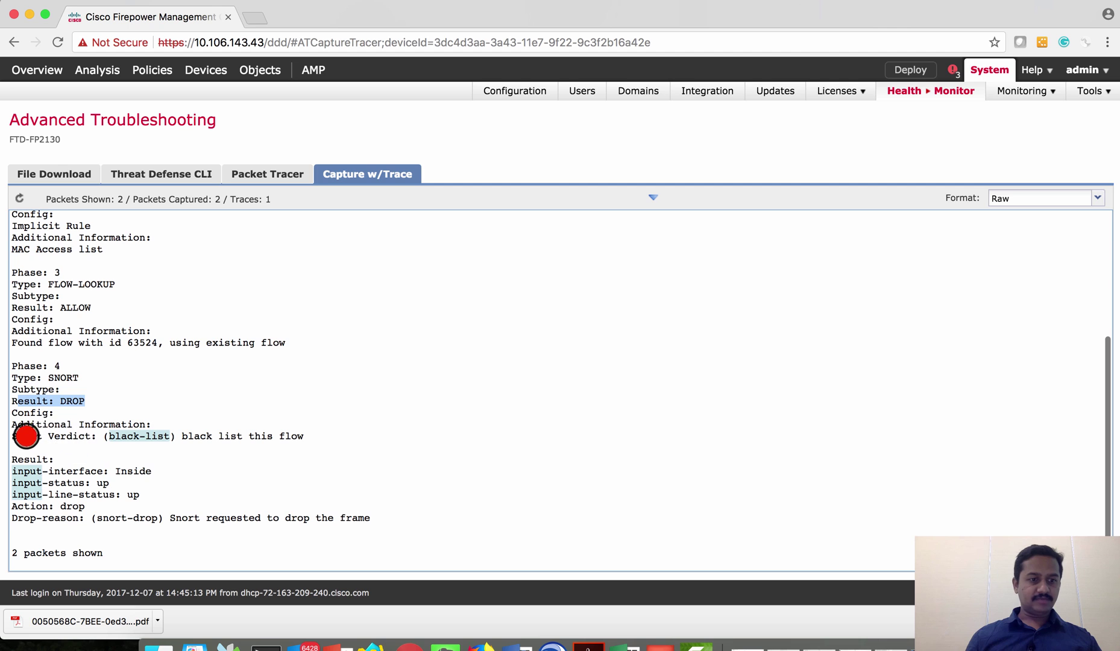
drag(25, 437, 146, 430)
click(146, 430)
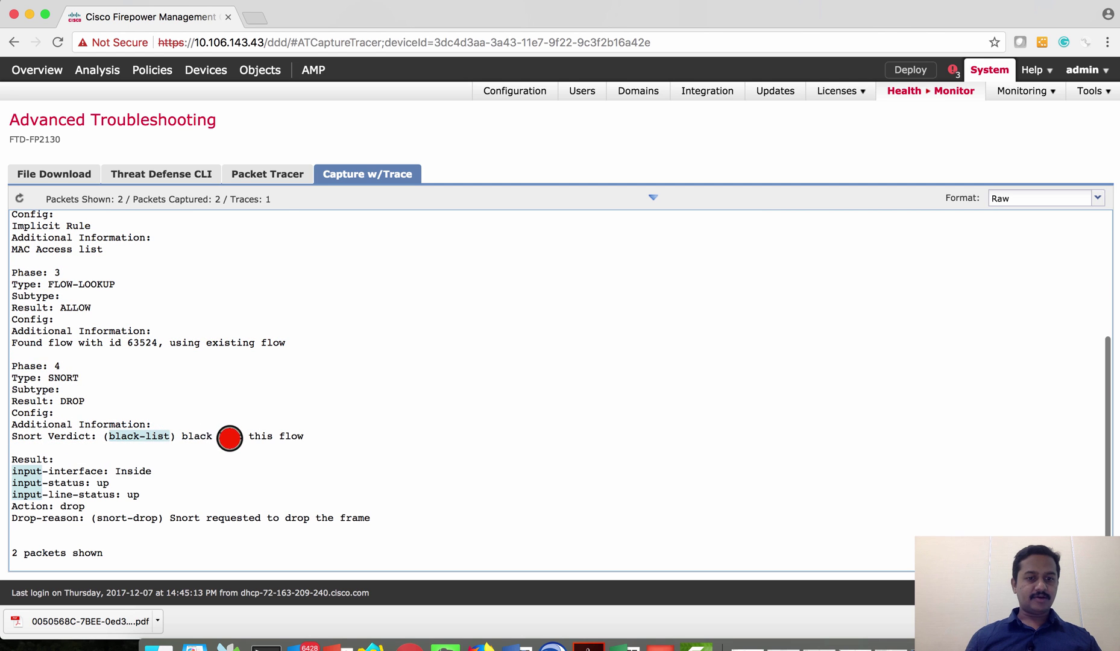
mouse_move(148, 436)
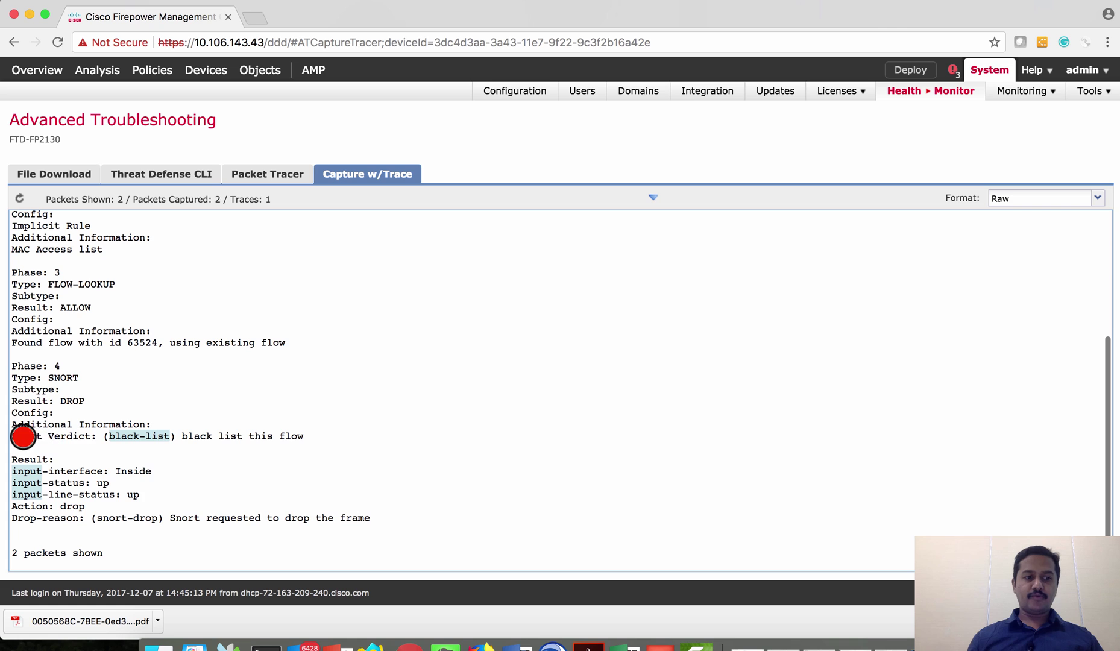
drag(23, 436, 164, 449)
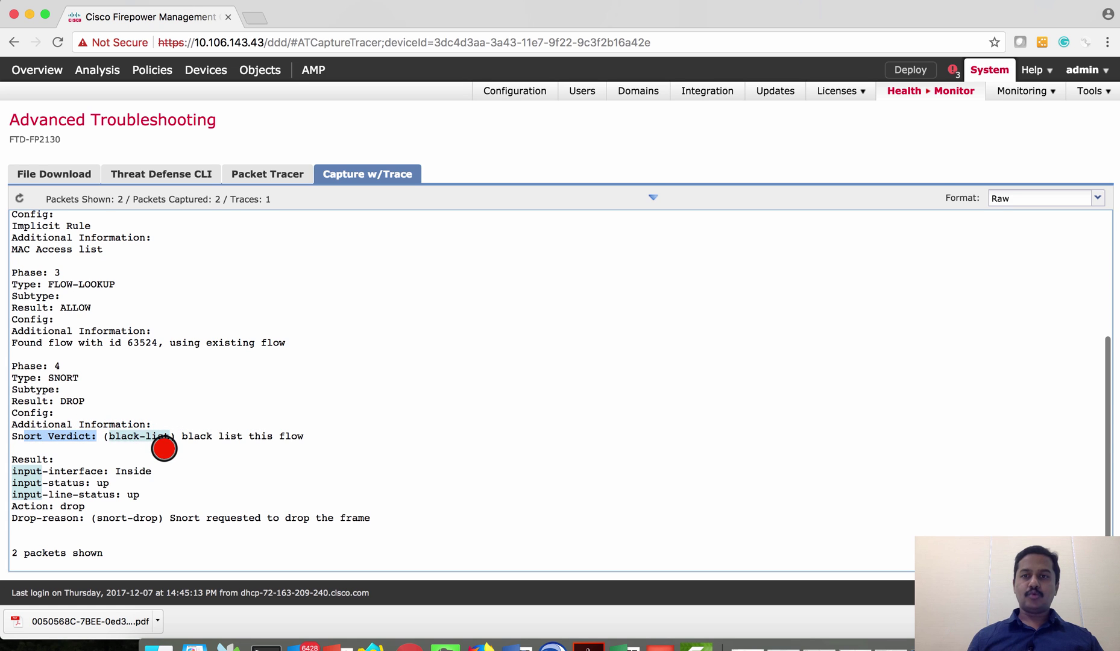